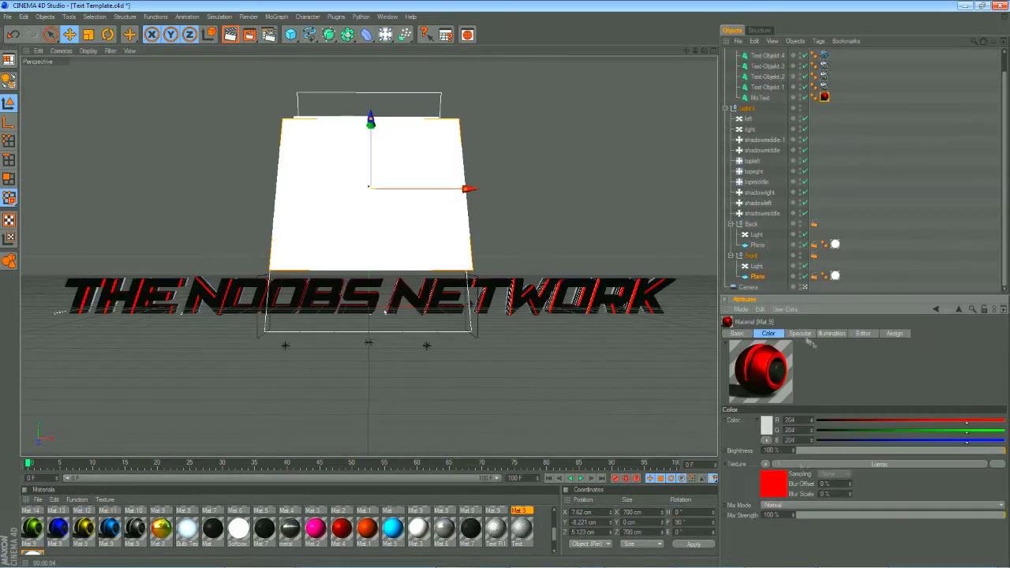
Step: Render the red THE NOOBS NETWORK text scene and save the rendered image
{"action": "key", "text": "shift+r"}
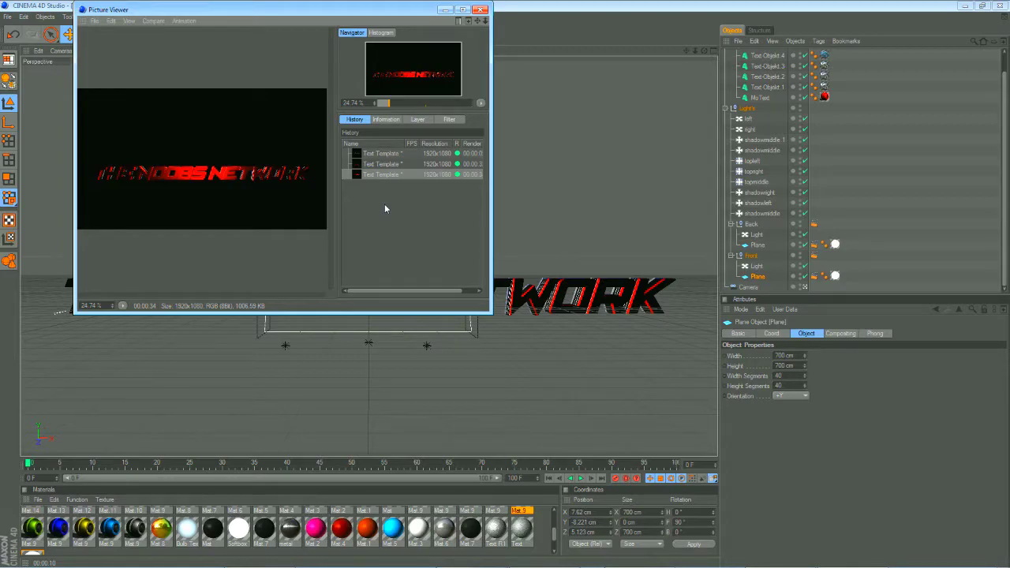
{"action": "key", "text": "ctrl+s"}
{"action": "key", "text": "Return"}
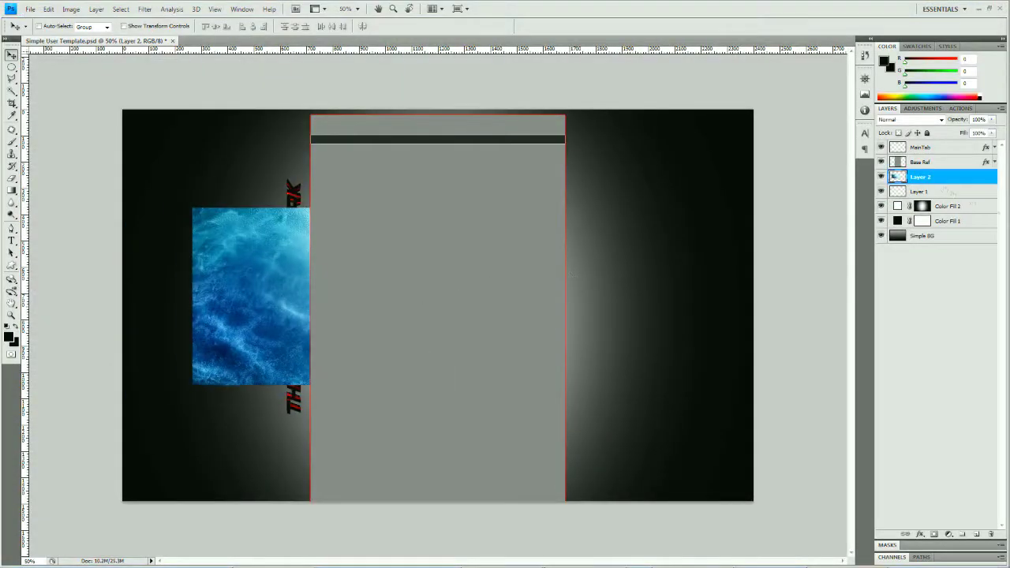
Step: Shift the texture's hue from blue to red and stretch the texture wider
{"action": "left_click_drag", "start_coordinate": [959, 171], "coordinate": [976, 175]}
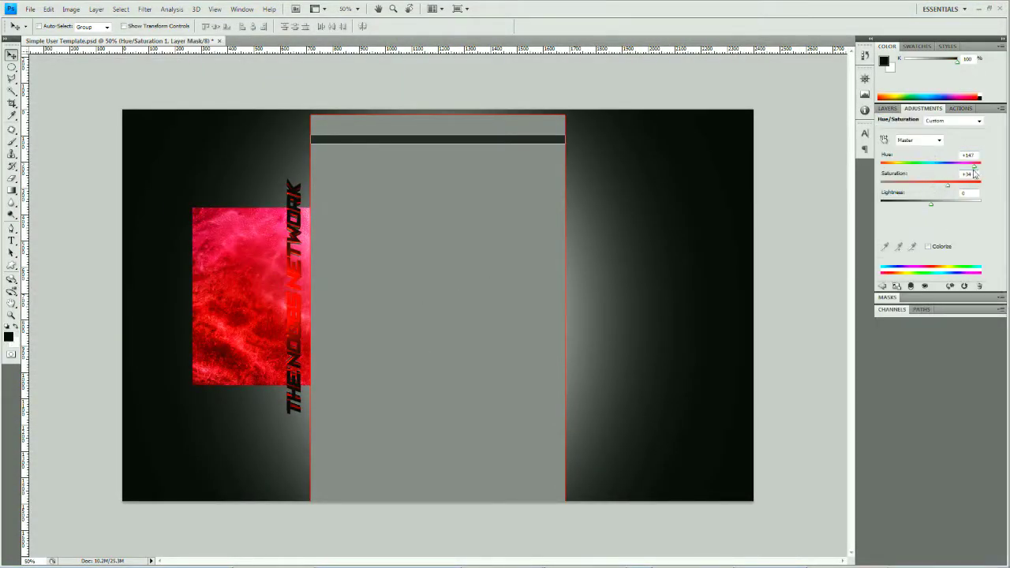
{"action": "left_click", "coordinate": [887, 108]}
{"action": "key", "text": "ctrl+t"}
{"action": "right_click", "coordinate": [225, 300]}
{"action": "left_click", "coordinate": [237, 447]}
{"action": "key", "text": "Return"}
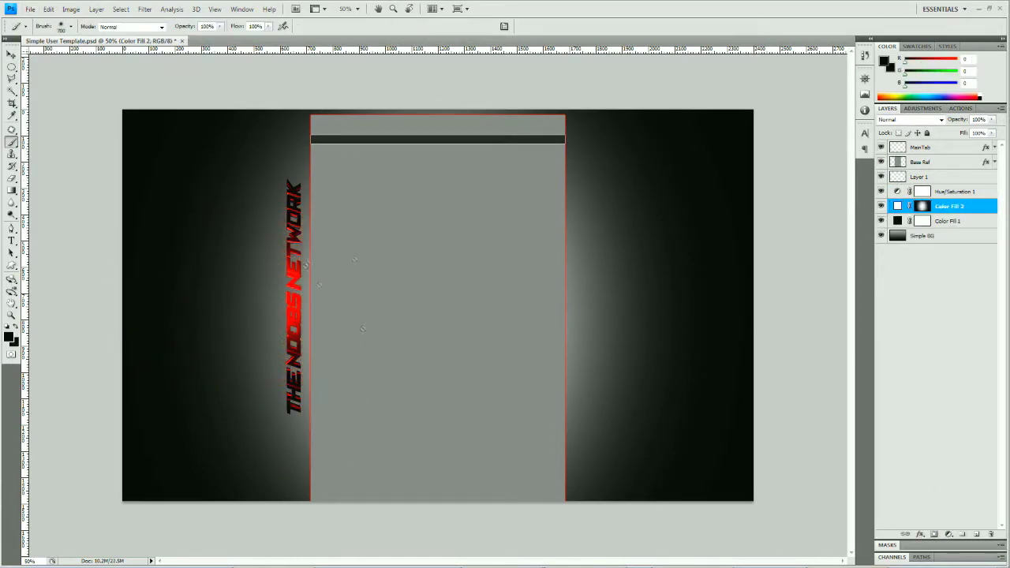
Step: Add a red Solid Color fill layer in Color blend mode and give the text a drop shadow
{"action": "left_click", "coordinate": [948, 534]}
{"action": "left_click", "coordinate": [937, 315]}
{"action": "left_click", "coordinate": [658, 162]}
{"action": "left_click", "coordinate": [911, 119]}
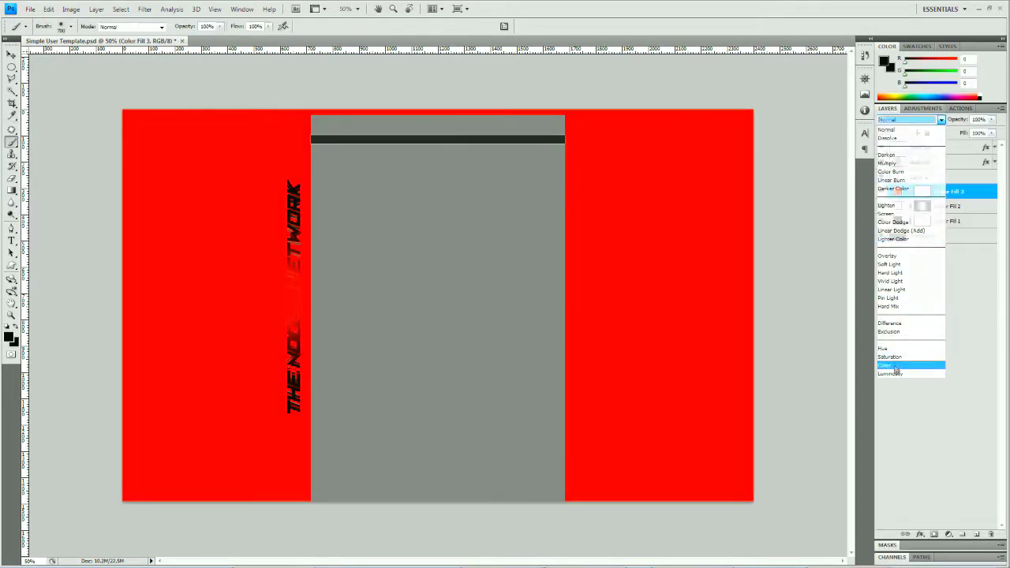
{"action": "left_click", "coordinate": [890, 368]}
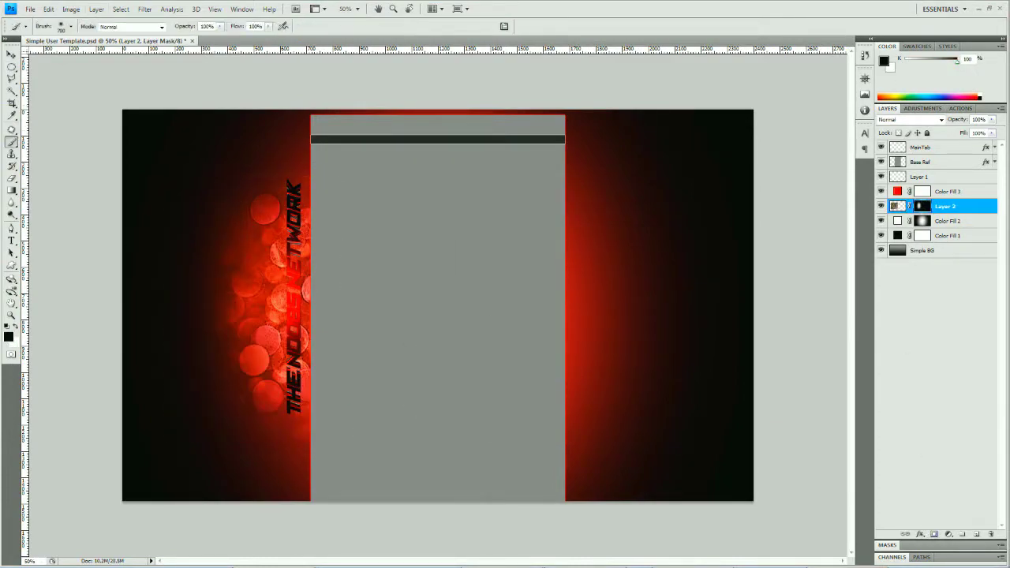
{"action": "left_click", "coordinate": [647, 236]}
Step: Style the name text with red Color Overlay, Bevel and Emboss, and Satin
{"action": "double_click", "coordinate": [985, 176]}
{"action": "left_click", "coordinate": [394, 284]}
{"action": "left_click", "coordinate": [567, 288]}
{"action": "left_click", "coordinate": [376, 354]}
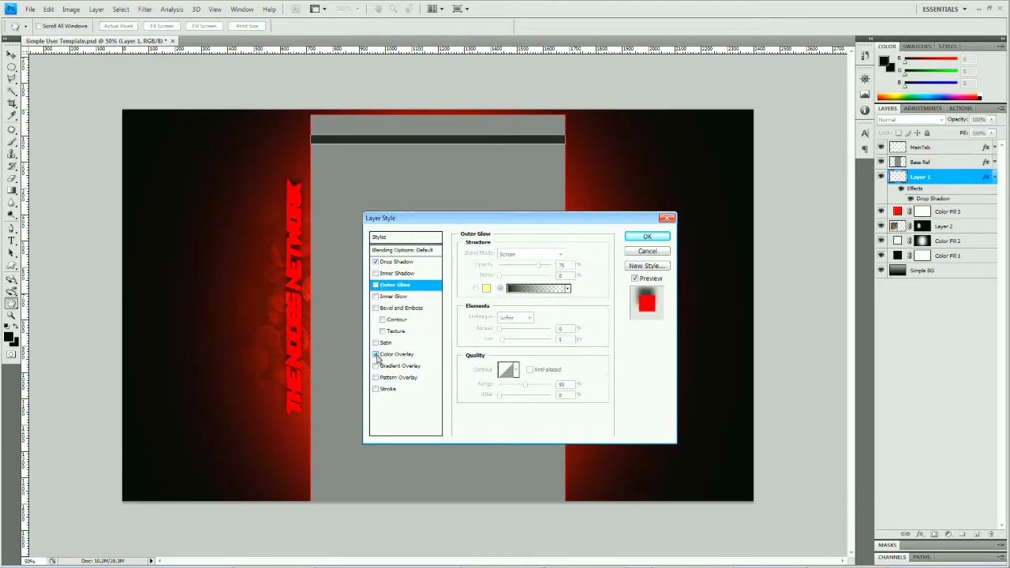
{"action": "left_click", "coordinate": [402, 307]}
{"action": "left_click", "coordinate": [385, 343]}
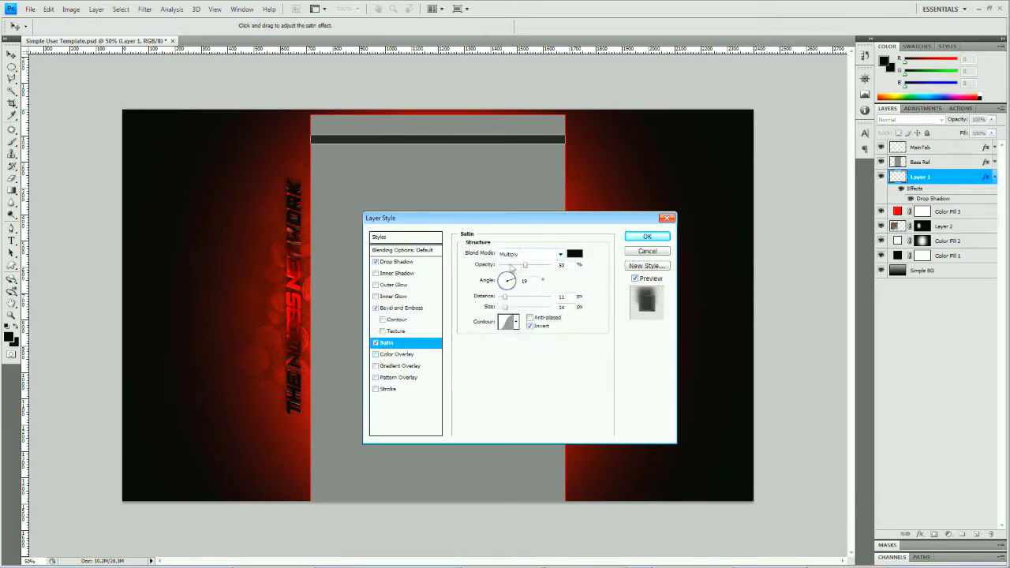
{"action": "left_click", "coordinate": [647, 236]}
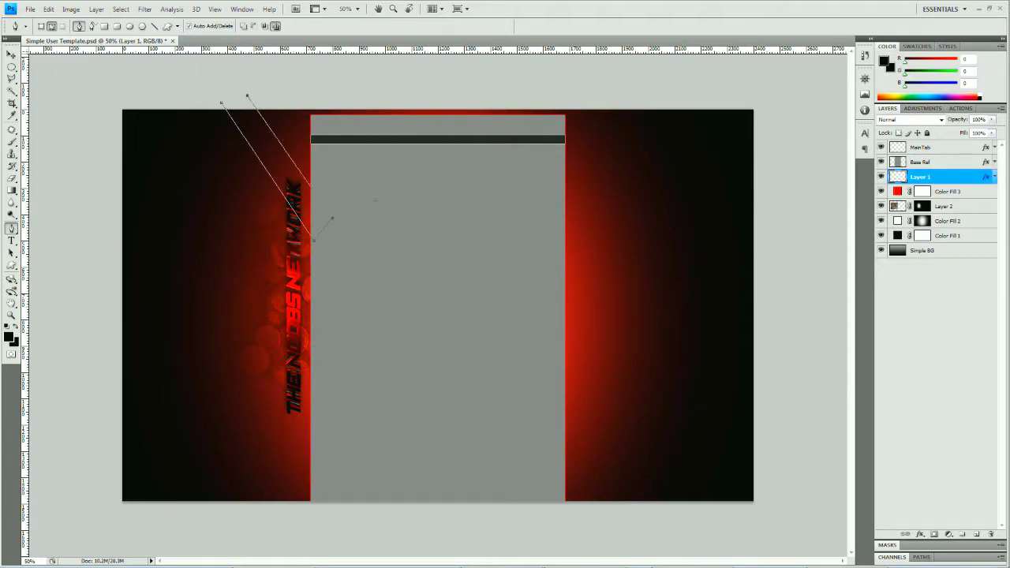
Step: Apply a preset style to the curve layer and move it below the text
{"action": "right_click", "coordinate": [330, 199]}
{"action": "double_click", "coordinate": [939, 177]}
{"action": "left_click", "coordinate": [405, 237]}
{"action": "left_click", "coordinate": [515, 382]}
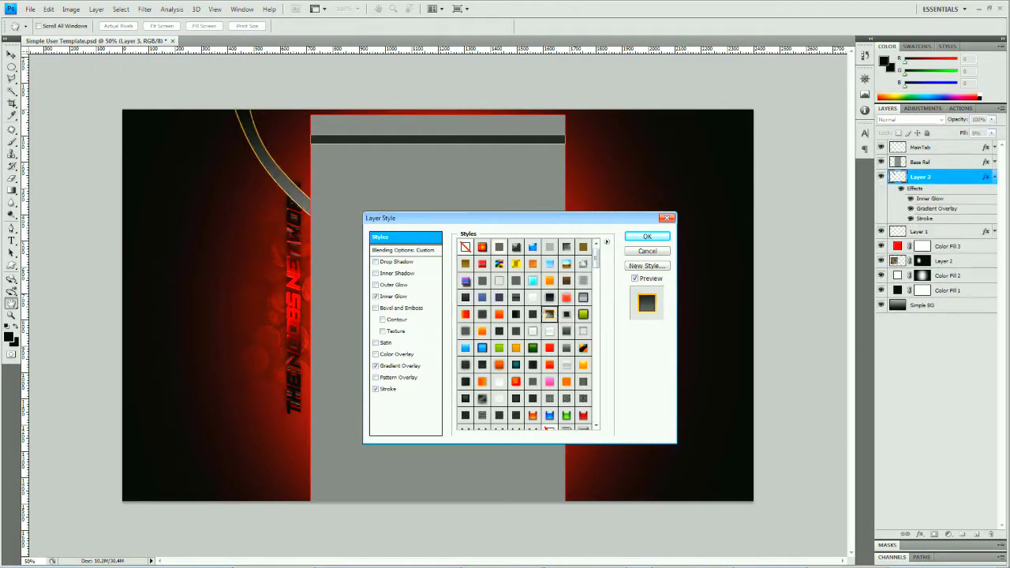
{"action": "scroll", "coordinate": [521, 339], "scroll_direction": "down", "scroll_amount": 3}
{"action": "left_click", "coordinate": [647, 236]}
{"action": "key", "text": "ctrl+["}
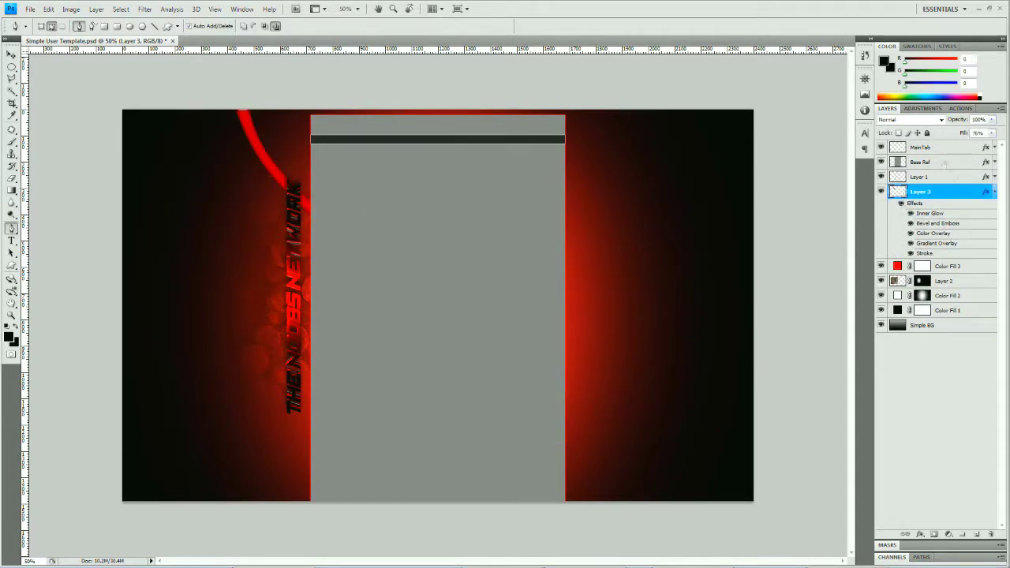
Step: Fill the closed path with black on a new layer and lower its fill opacity
{"action": "key", "text": "ctrl+shift+alt+n"}
{"action": "right_click", "coordinate": [324, 160]}
{"action": "left_click", "coordinate": [361, 213]}
{"action": "key", "text": "Return"}
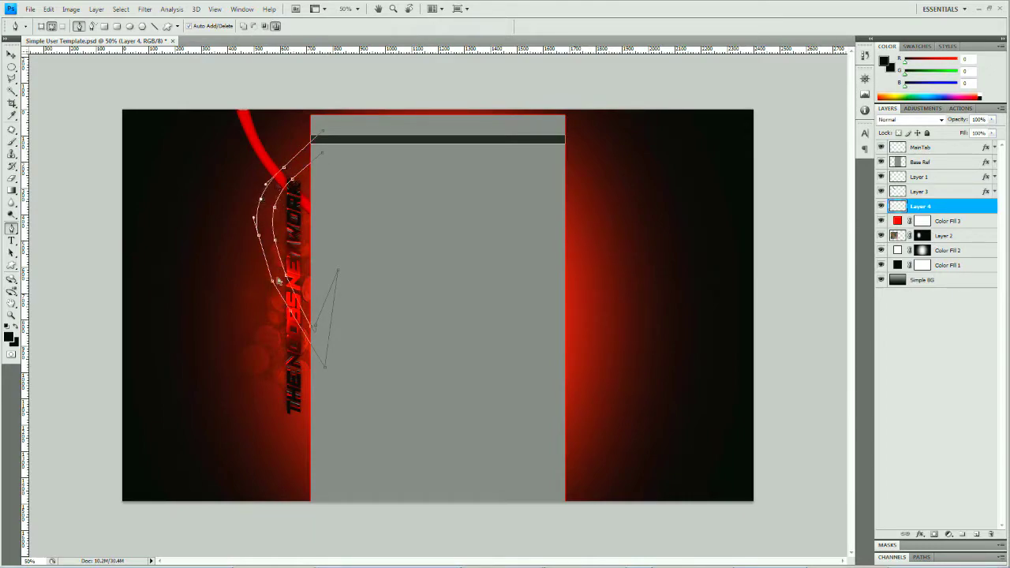
{"action": "left_click_drag", "start_coordinate": [985, 191], "coordinate": [984, 206]}
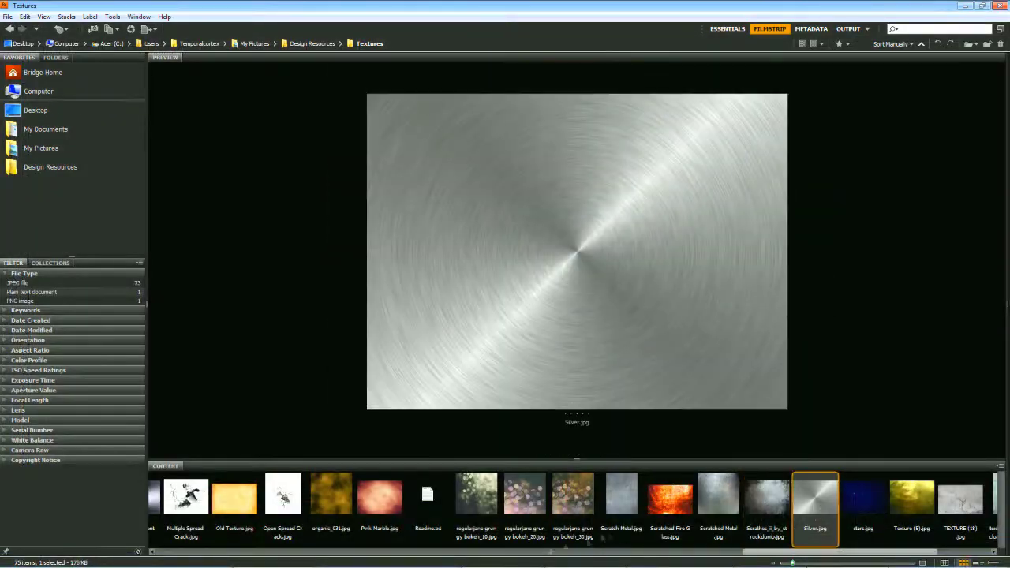
{"action": "left_click", "coordinate": [683, 503]}
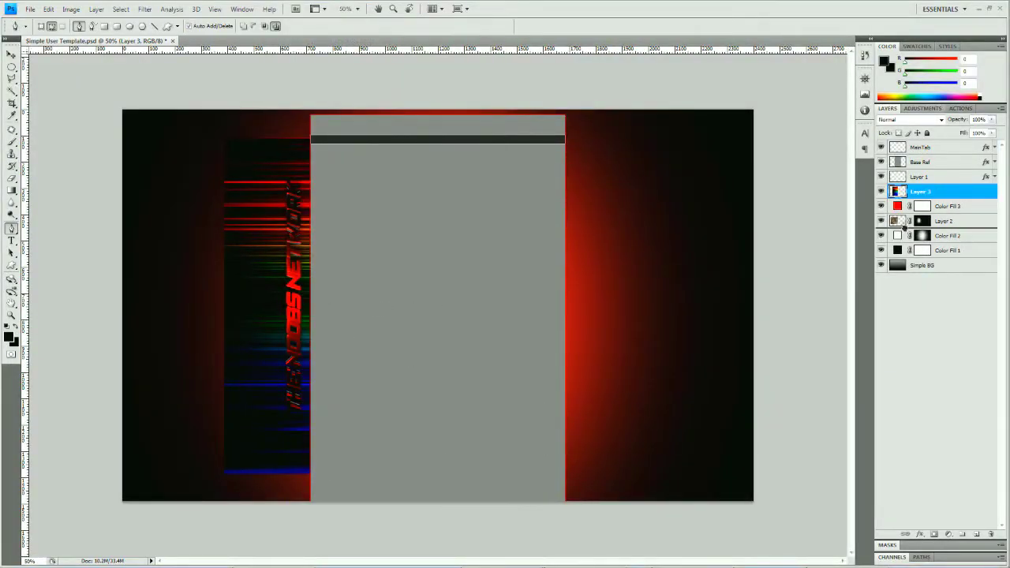
Step: Place the streak texture below the red wash, set it to Overlay, and mask its edges
{"action": "left_click_drag", "start_coordinate": [904, 228], "coordinate": [904, 213]}
{"action": "left_click", "coordinate": [911, 119]}
{"action": "left_click", "coordinate": [889, 255]}
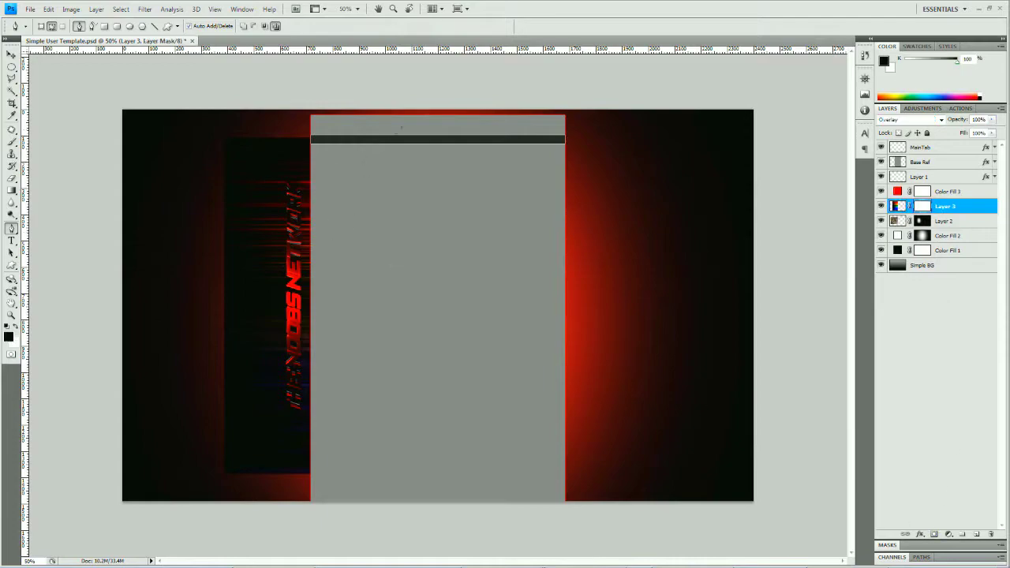
{"action": "left_click_drag", "start_coordinate": [339, 145], "coordinate": [331, 355]}
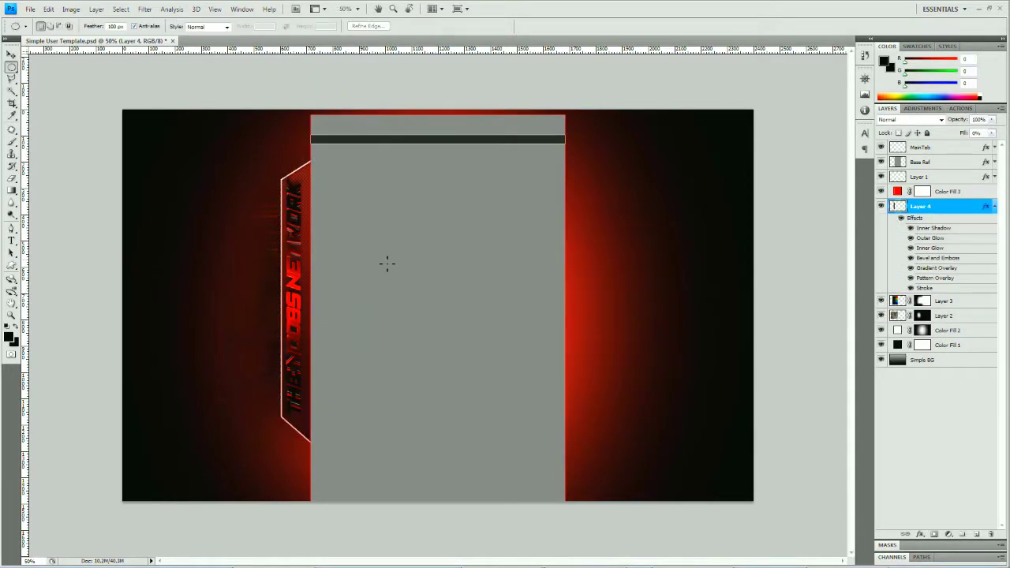
Step: Style the black panel shape with Bevel and Emboss, Pattern Overlay, Satin and Drop Shadow
{"action": "double_click", "coordinate": [924, 287]}
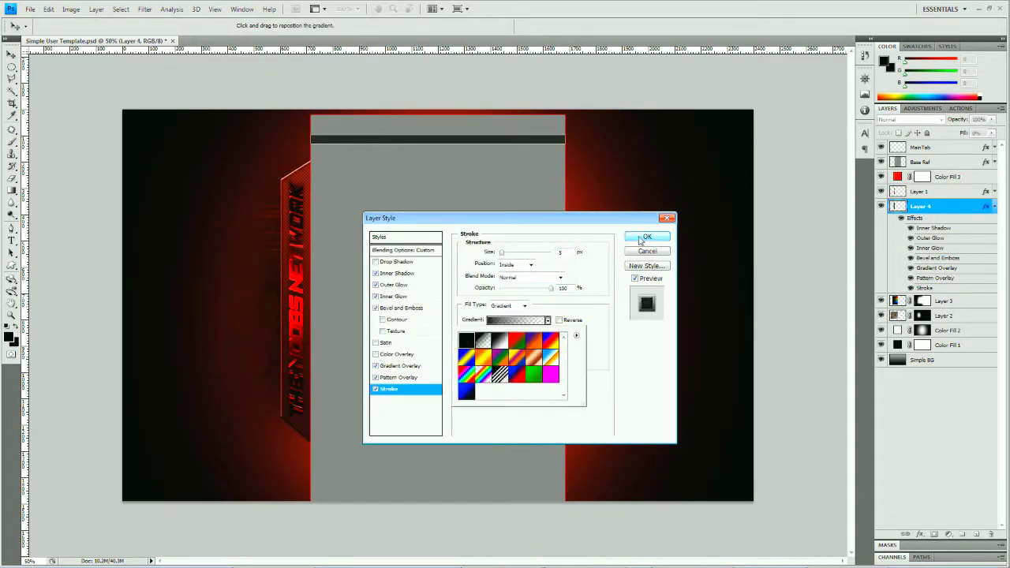
{"action": "left_click", "coordinate": [400, 308]}
{"action": "left_click", "coordinate": [401, 377]}
{"action": "left_click", "coordinate": [386, 343]}
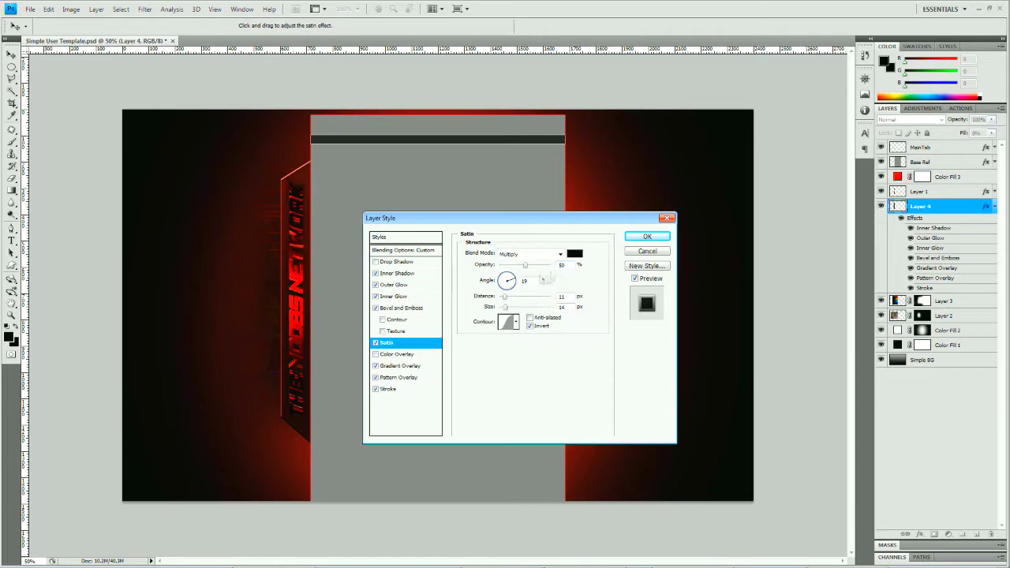
{"action": "left_click", "coordinate": [397, 263]}
{"action": "key", "text": "Return"}
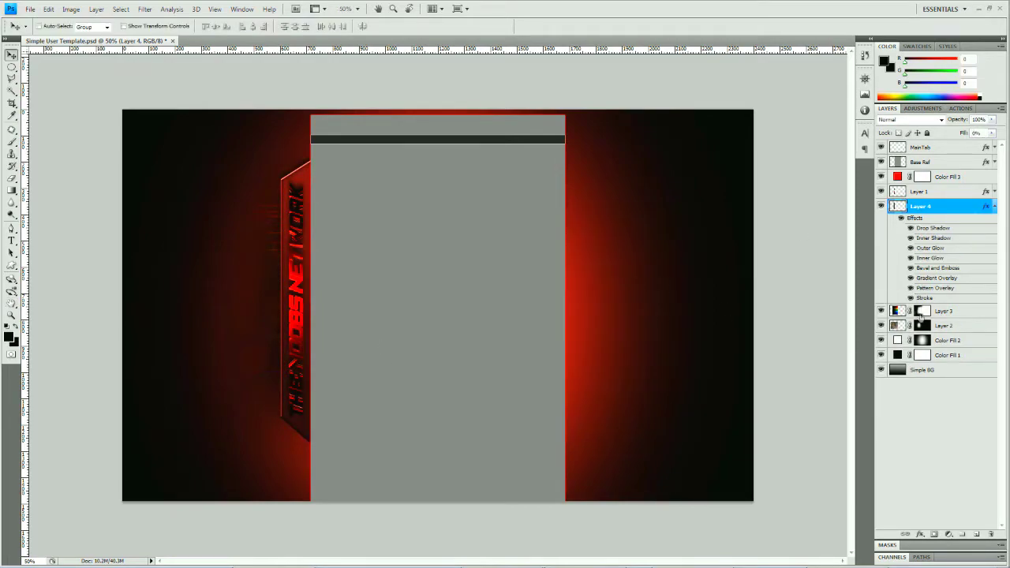
{"action": "key", "text": "ctrl+shift+alt+n"}
Step: Finish the spike outline and duplicate-rotate copies into a fan atop the pillar
{"action": "left_click", "coordinate": [312, 239]}
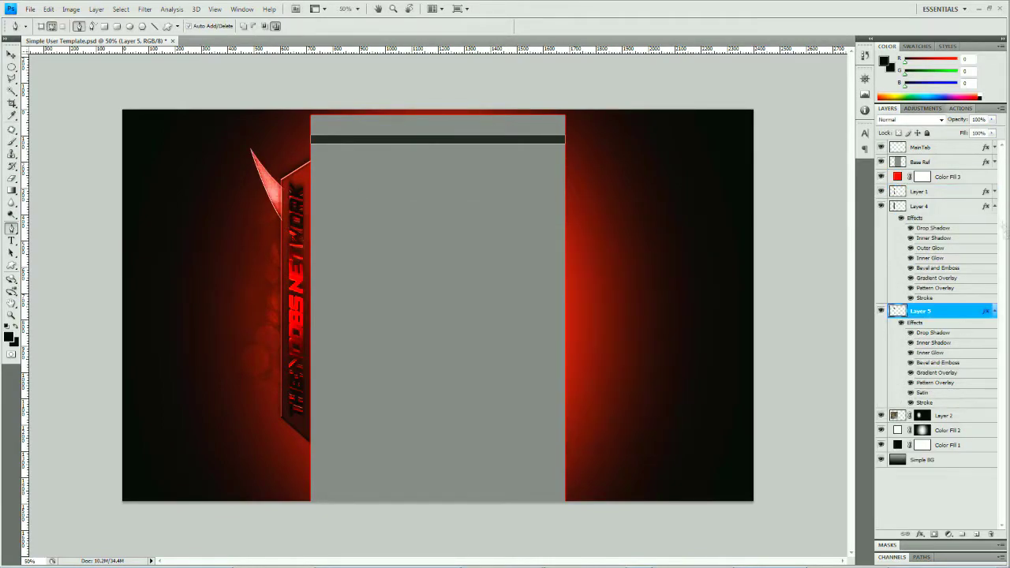
{"action": "key", "text": "ctrl+alt+t"}
{"action": "left_click_drag", "start_coordinate": [321, 158], "coordinate": [347, 174]}
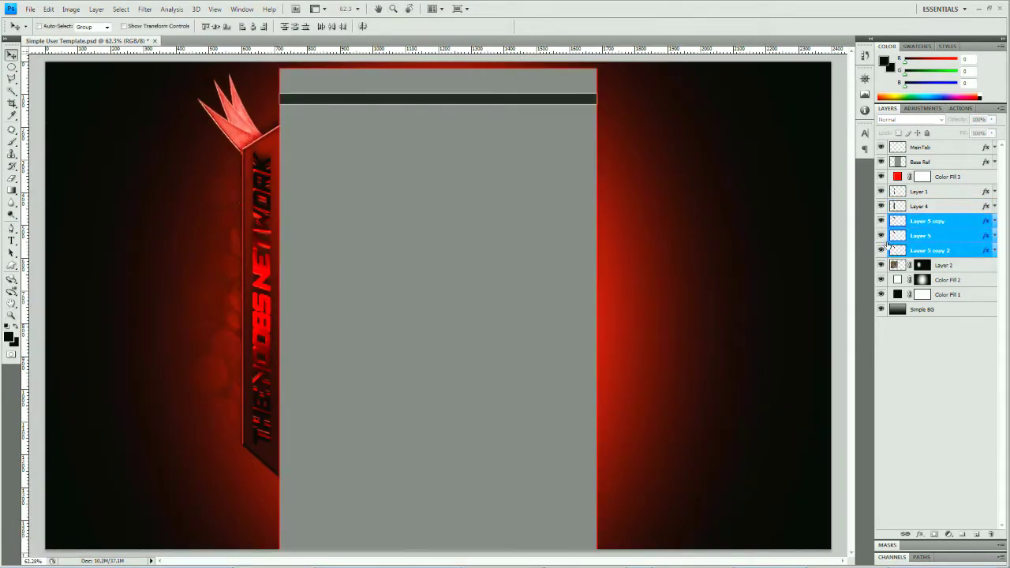
{"action": "left_click", "coordinate": [889, 245]}
{"action": "key", "text": "ctrl+alt+t"}
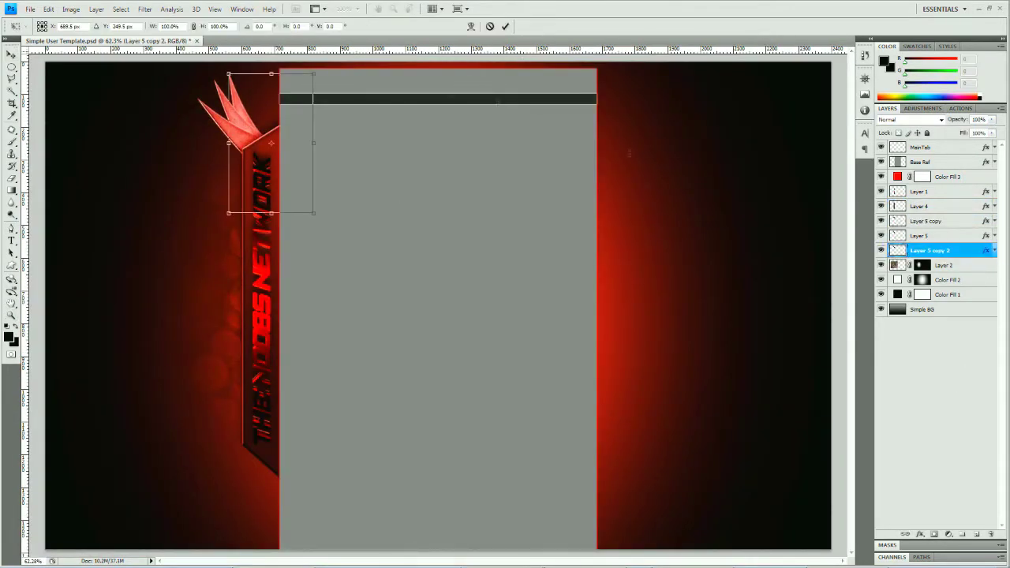
{"action": "left_click_drag", "start_coordinate": [322, 57], "coordinate": [345, 77]}
{"action": "key", "text": "ctrl+alt+t"}
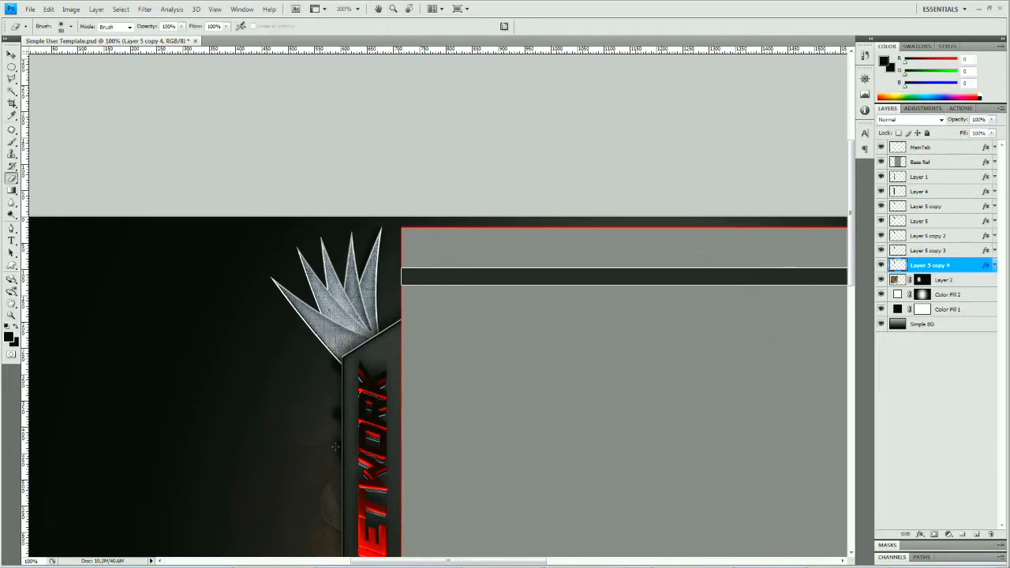
{"action": "right_click", "coordinate": [966, 264]}
{"action": "left_click", "coordinate": [957, 220]}
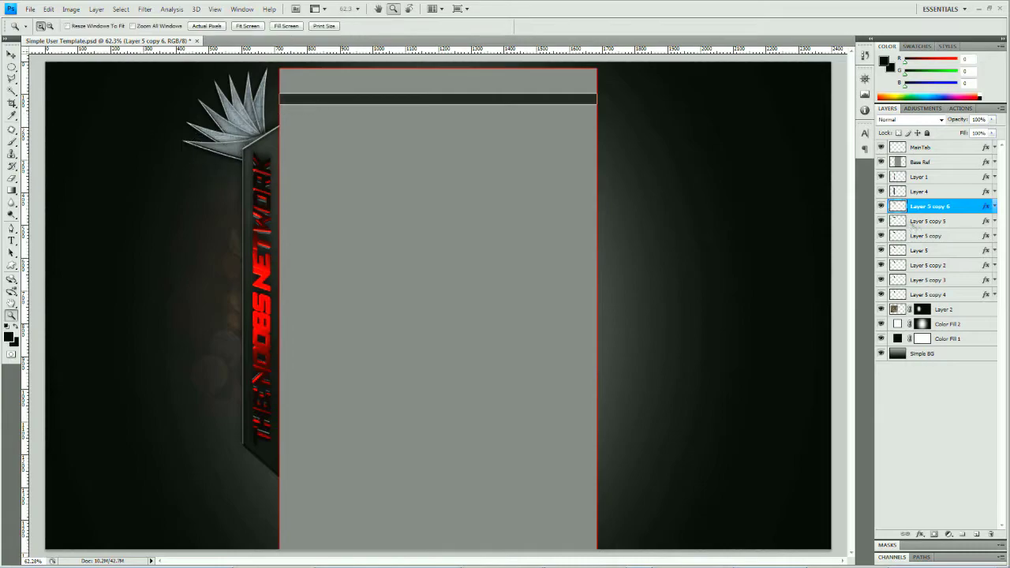
Step: Give the panel layer a checkerboard Pattern Overlay
{"action": "left_click", "coordinate": [913, 222]}
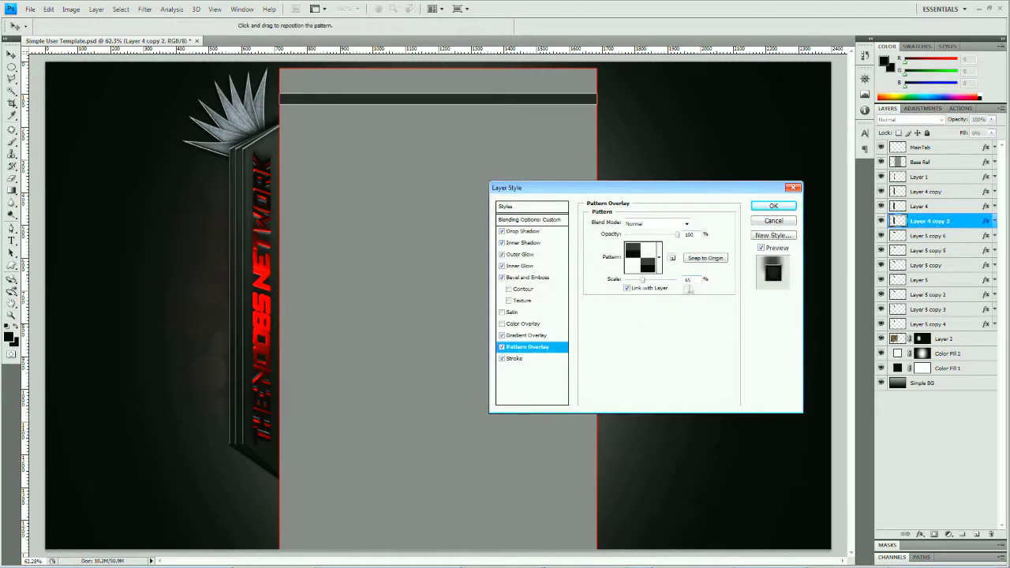
{"action": "left_click", "coordinate": [526, 347]}
{"action": "left_click", "coordinate": [671, 258]}
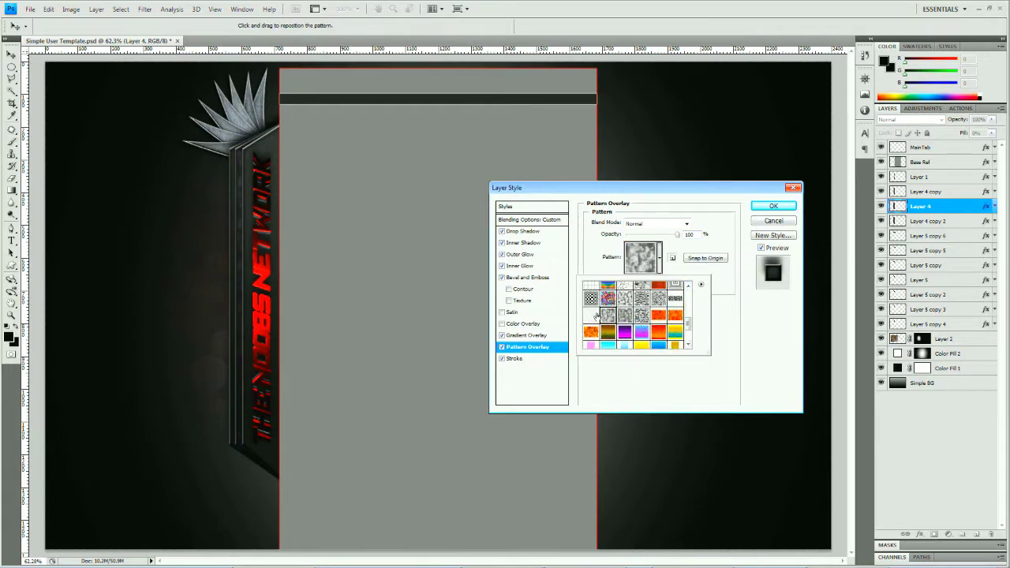
{"action": "left_click", "coordinate": [590, 298]}
{"action": "scroll", "coordinate": [672, 318], "scroll_direction": "down", "scroll_amount": 3}
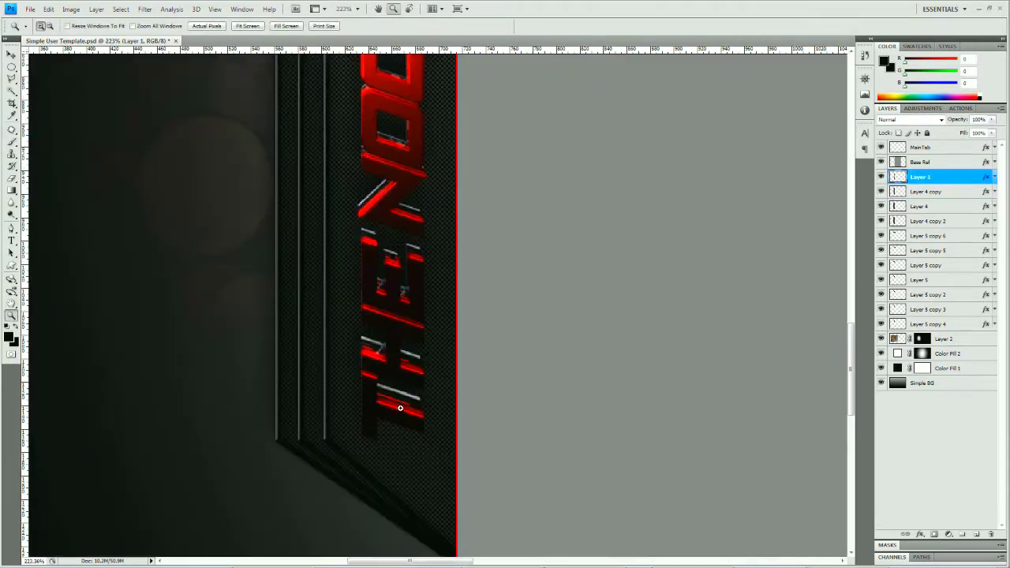
Step: Stroke the vertical line paths with the brush, deleting the path after the first stroke
{"action": "right_click", "coordinate": [191, 262]}
{"action": "left_click", "coordinate": [210, 315]}
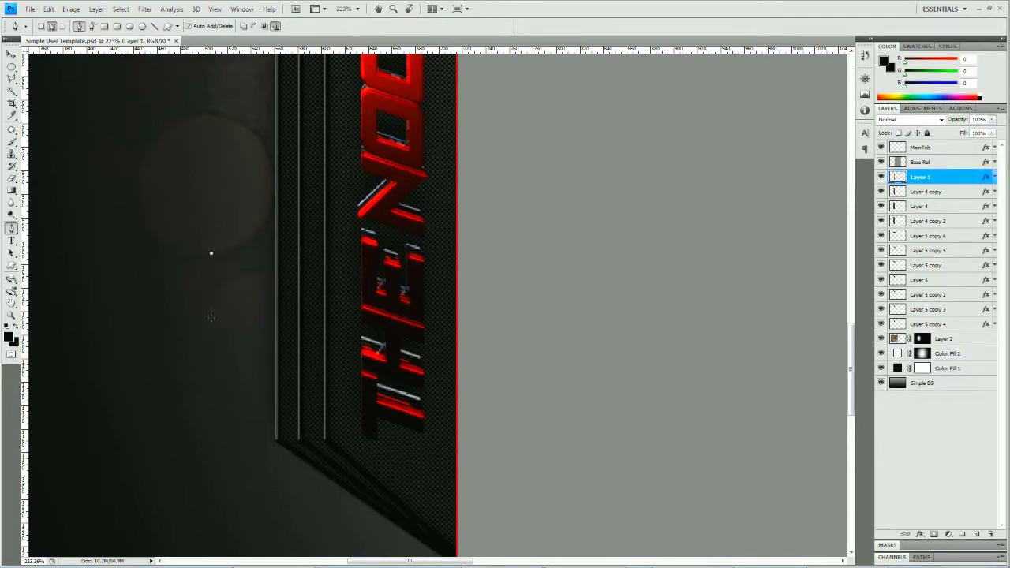
{"action": "key", "text": "Return"}
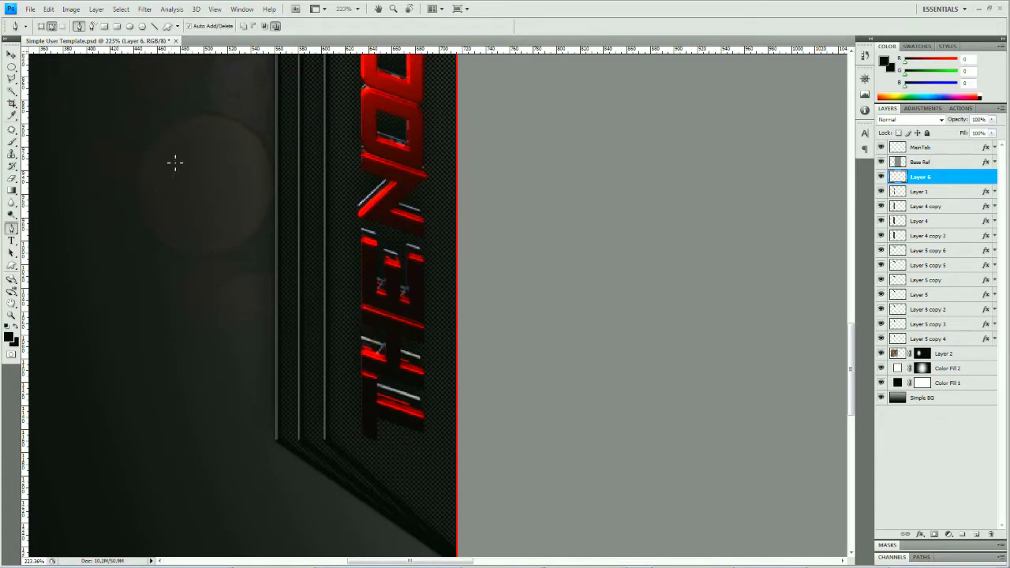
{"action": "right_click", "coordinate": [265, 318]}
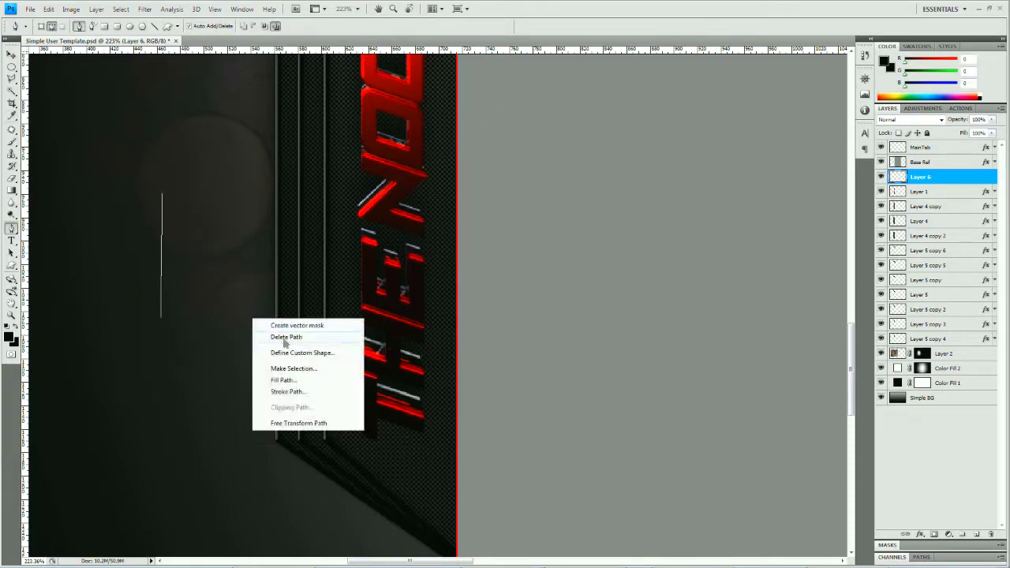
{"action": "left_click", "coordinate": [284, 332]}
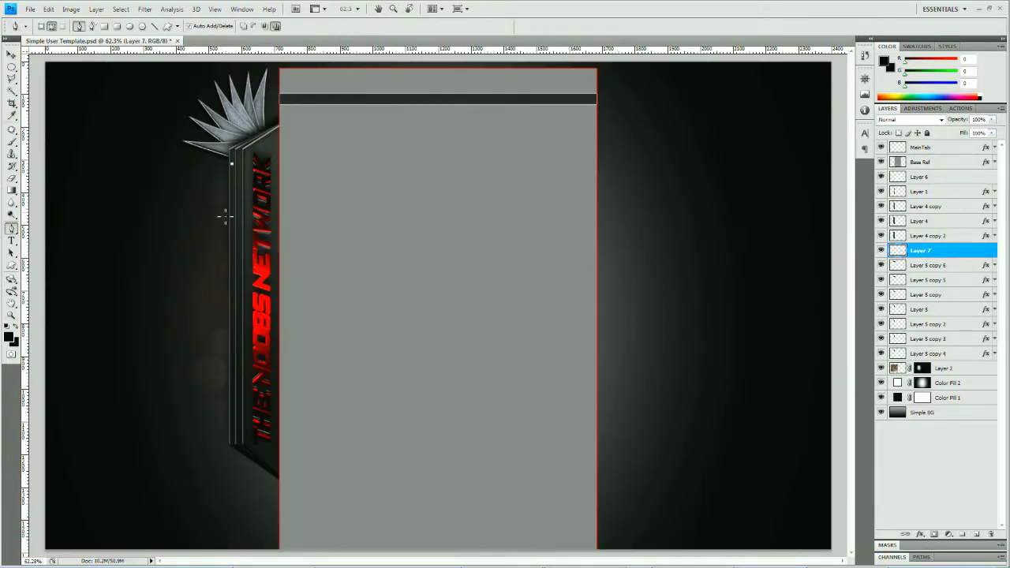
{"action": "right_click", "coordinate": [235, 262]}
{"action": "left_click", "coordinate": [269, 335]}
{"action": "key", "text": "Return"}
Step: Apply a preset style to the line layer and recolour its gradient overlay stop light blue
{"action": "double_click", "coordinate": [947, 250]}
{"action": "left_click", "coordinate": [608, 318]}
{"action": "left_click", "coordinate": [526, 335]}
{"action": "left_click", "coordinate": [654, 230]}
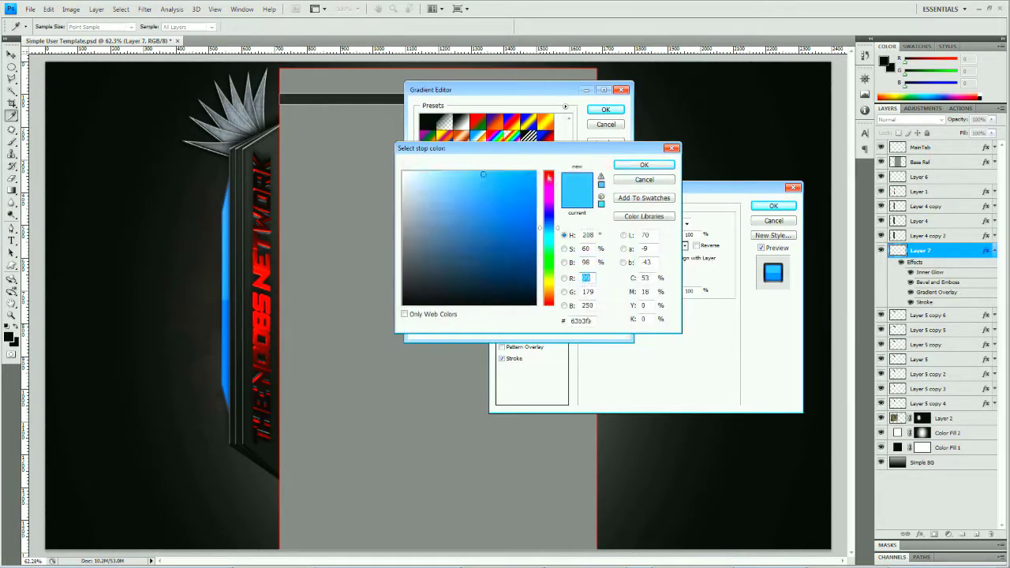
{"action": "double_click", "coordinate": [517, 266]}
{"action": "left_click", "coordinate": [643, 164]}
{"action": "double_click", "coordinate": [517, 267]}
{"action": "left_click", "coordinate": [644, 164]}
{"action": "left_click", "coordinate": [605, 109]}
Step: Add a Satin effect to the strip's style and move the flare left beside the pillar
{"action": "left_click", "coordinate": [528, 277]}
{"action": "left_click", "coordinate": [523, 301]}
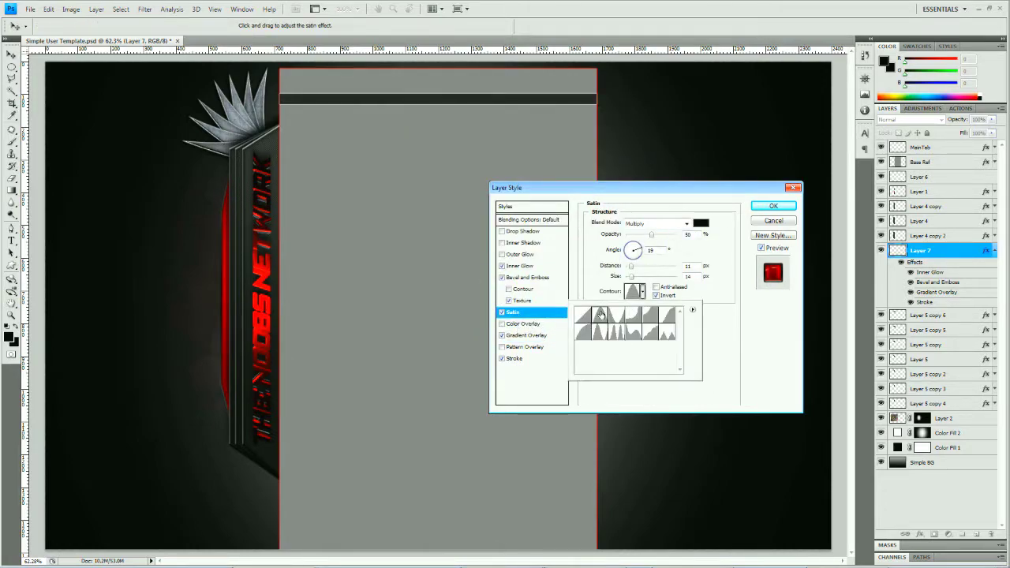
{"action": "left_click", "coordinate": [523, 300]}
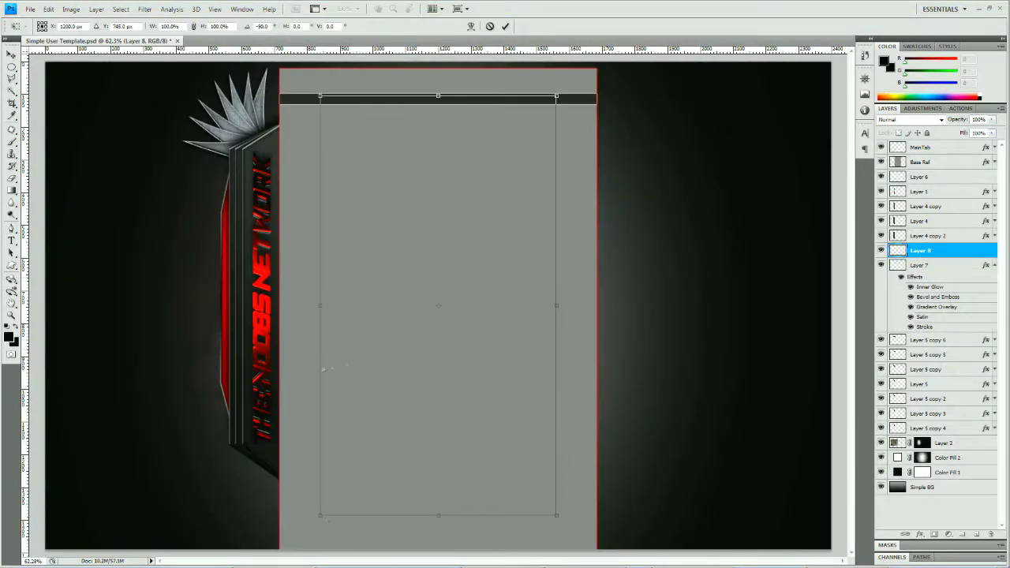
{"action": "left_click_drag", "start_coordinate": [498, 362], "coordinate": [288, 444]}
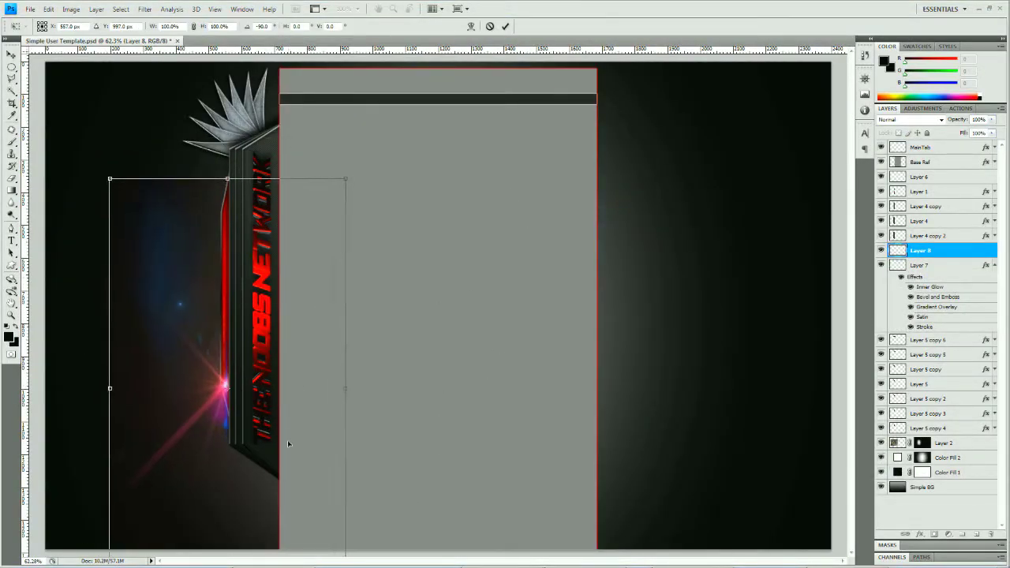
Step: Shrink the flare, set the red glow layer to 40% opacity, then delete it
{"action": "left_click_drag", "start_coordinate": [102, 178], "coordinate": [150, 246]}
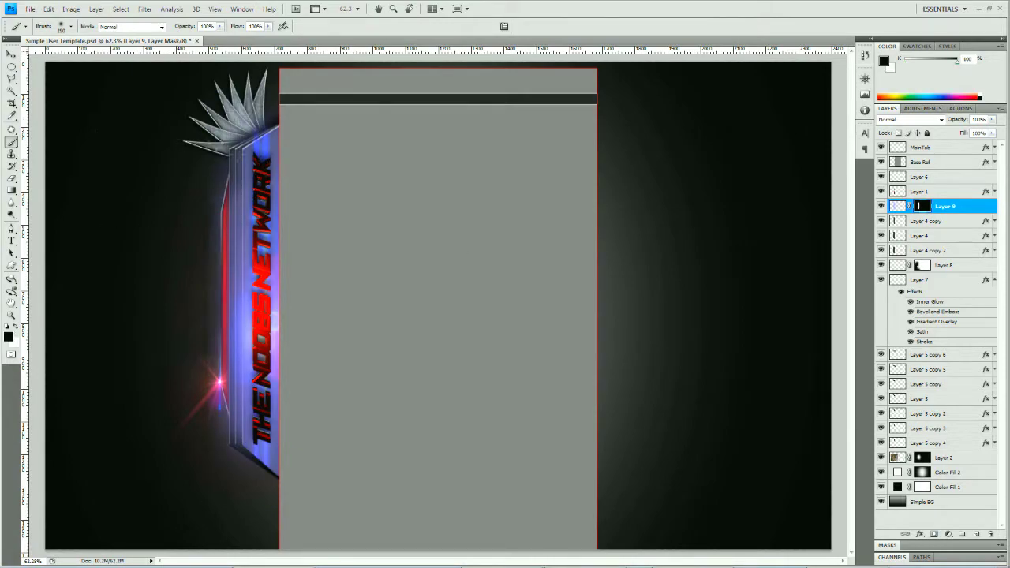
{"action": "type", "text": "40"}
{"action": "key", "text": "Return"}
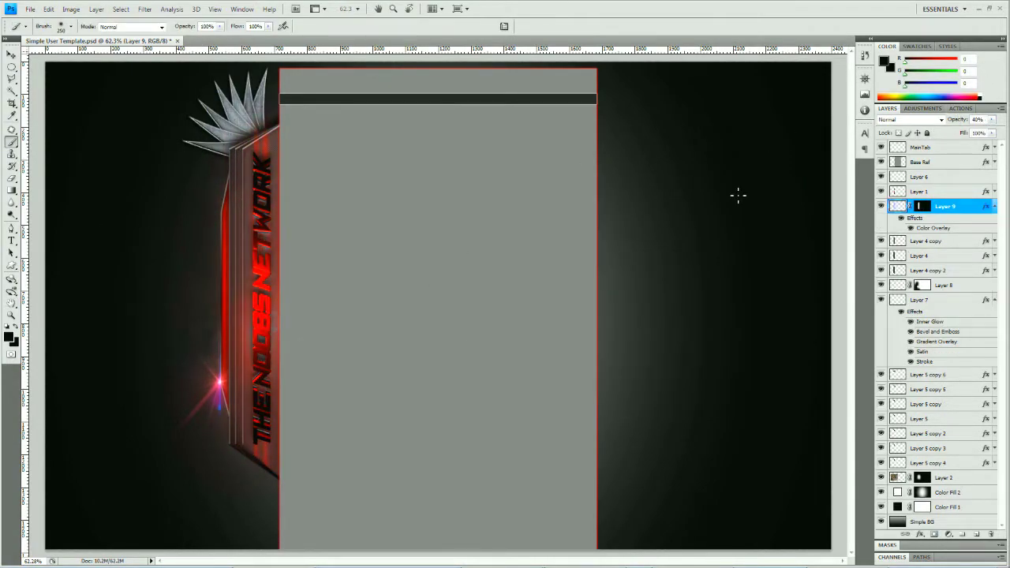
{"action": "key", "text": "Delete"}
{"action": "left_click", "coordinate": [919, 384]}
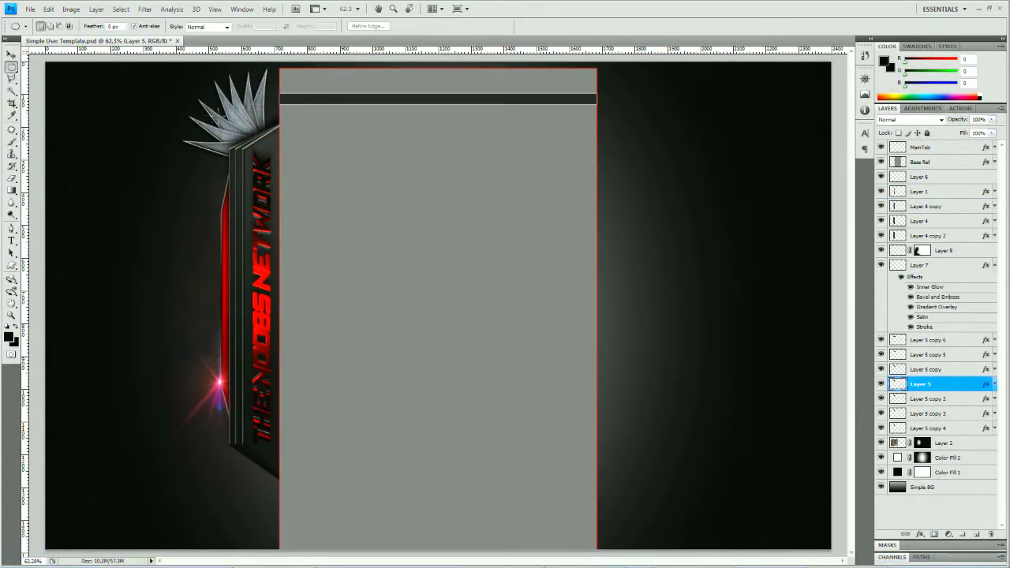
Step: Fill a circular selection with black on a new layer for the disc
{"action": "left_click", "coordinate": [976, 534]}
{"action": "key", "text": "shift+BackSpace"}
{"action": "key", "text": "Return"}
{"action": "key", "text": "ctrl+d"}
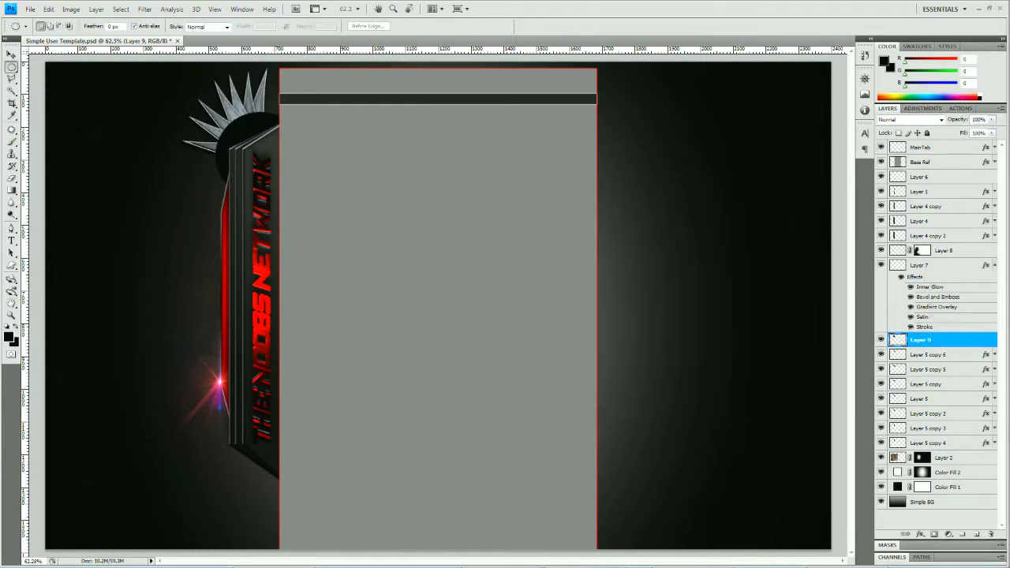
Step: Copy Layer 7's layer style onto the black disc
{"action": "left_click_drag", "start_coordinate": [943, 280], "coordinate": [939, 280]}
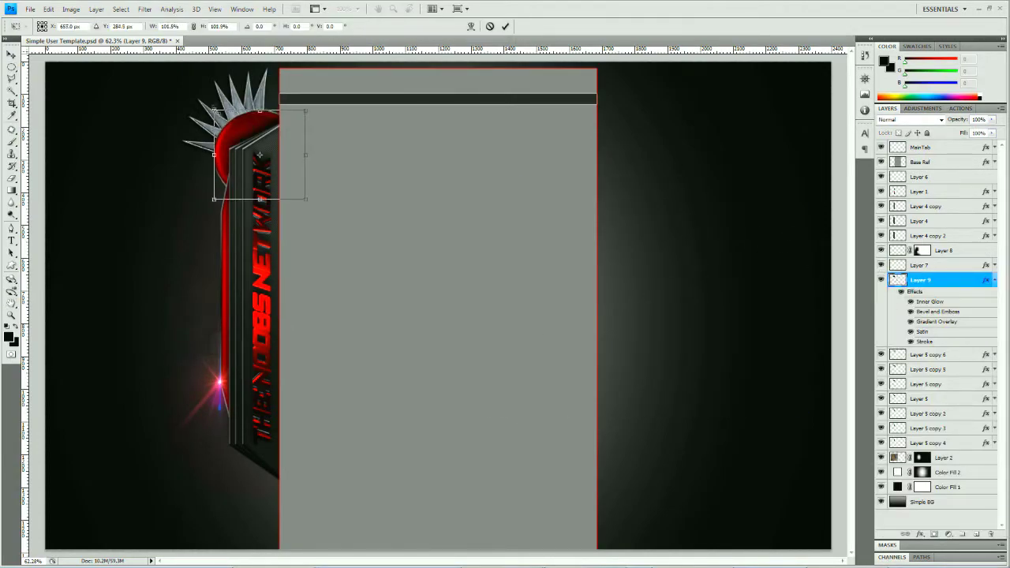
{"action": "double_click", "coordinate": [956, 340]}
{"action": "key", "text": "Escape"}
{"action": "right_click", "coordinate": [938, 280]}
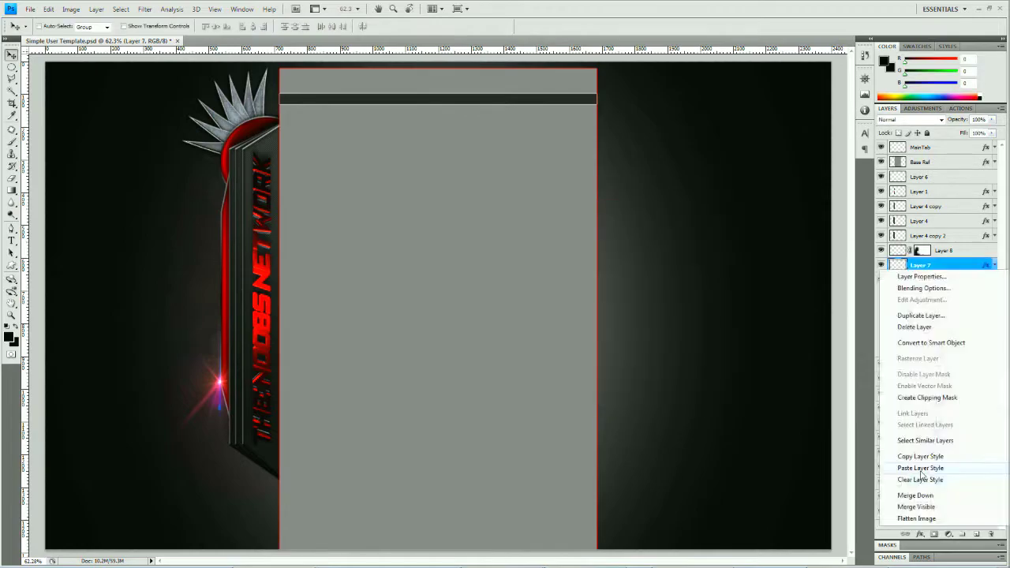
{"action": "key", "text": "Escape"}
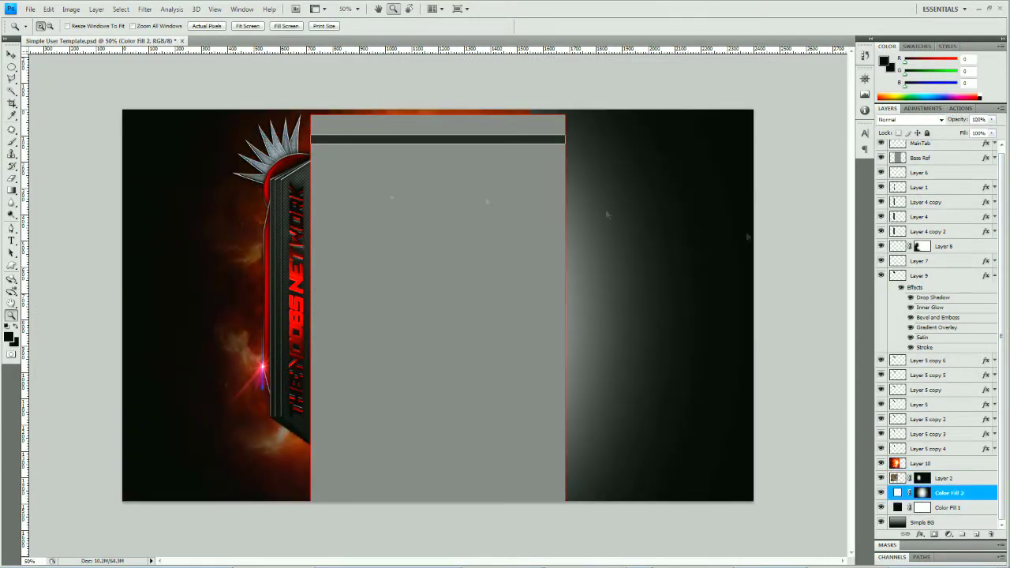
Step: Keep the fire layer on Overlay, fit the canvas in view, and remove the Color Fill 2 gradient
{"action": "left_click", "coordinate": [899, 254]}
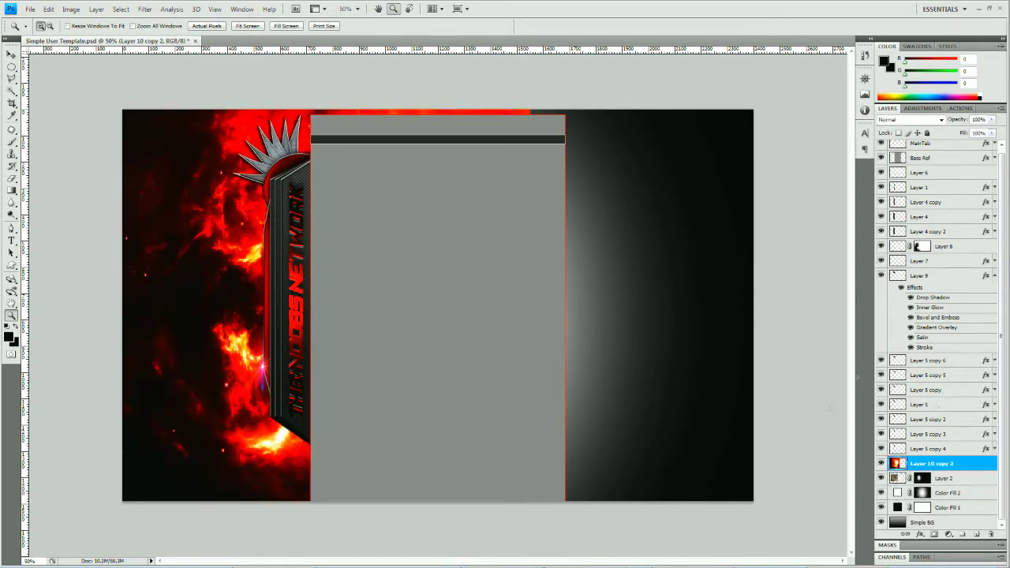
{"action": "right_click", "coordinate": [345, 246]}
{"action": "left_click", "coordinate": [366, 254]}
{"action": "key", "text": "ctrl+z"}
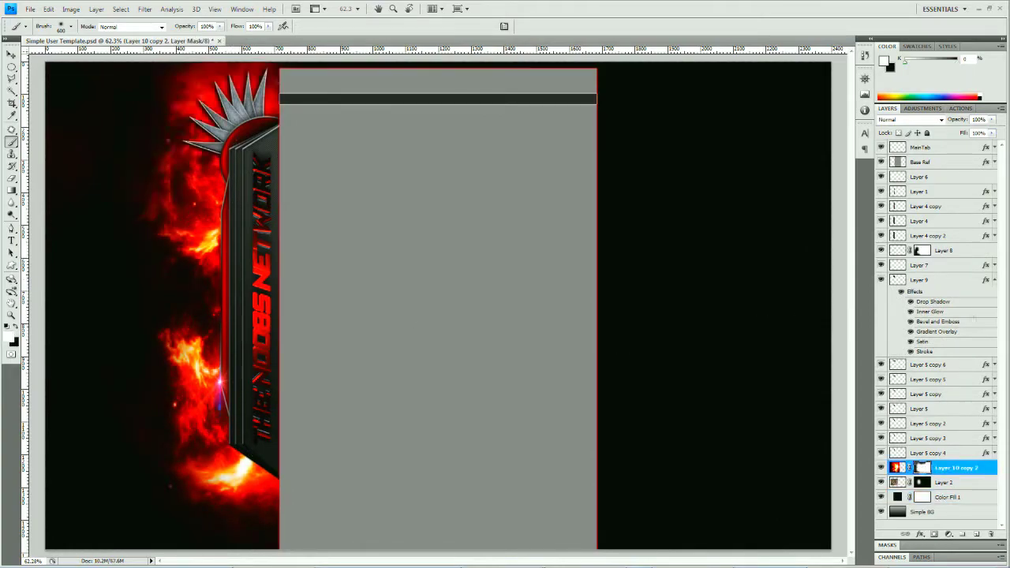
Step: Draw a soft oval selection over the fire beside the left pillar
{"action": "right_click", "coordinate": [922, 468]}
{"action": "left_click", "coordinate": [11, 67]}
{"action": "left_click", "coordinate": [48, 79]}
{"action": "left_click_drag", "start_coordinate": [261, 205], "coordinate": [442, 473]}
Step: Duplicate the fire layer and flip the copy horizontally to the right side
{"action": "key", "text": "ctrl+j"}
{"action": "key", "text": "ctrl+t"}
{"action": "right_click", "coordinate": [461, 307]}
{"action": "left_click", "coordinate": [496, 455]}
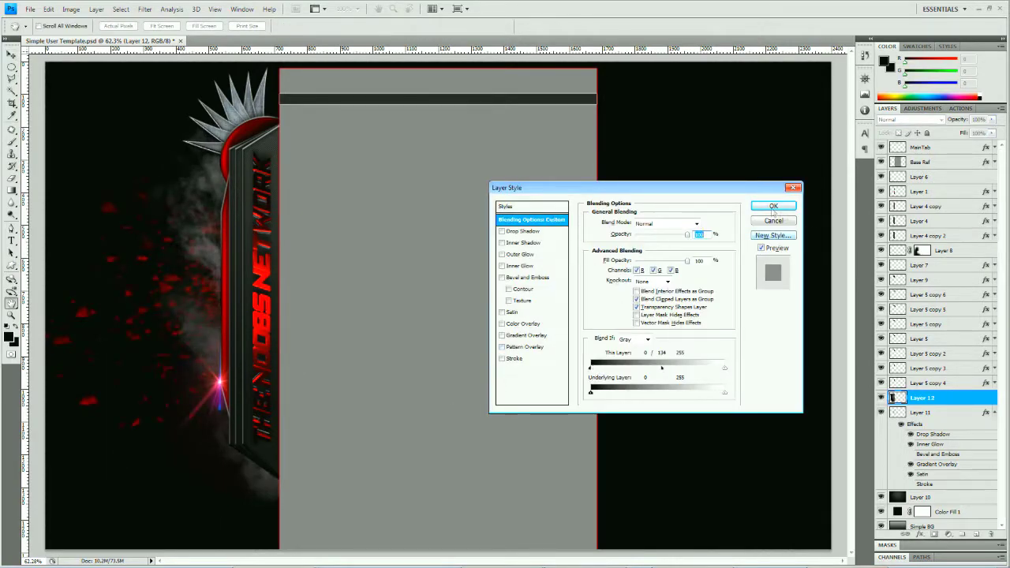
Step: Move smoke Layer 12 below Layer 7, add a layer mask, and ready a white brush
{"action": "left_click", "coordinate": [773, 206]}
{"action": "key", "text": "v"}
{"action": "left_click_drag", "start_coordinate": [921, 397], "coordinate": [905, 270]}
{"action": "left_click", "coordinate": [948, 534]}
{"action": "key", "text": "b"}
{"action": "key", "text": "x"}
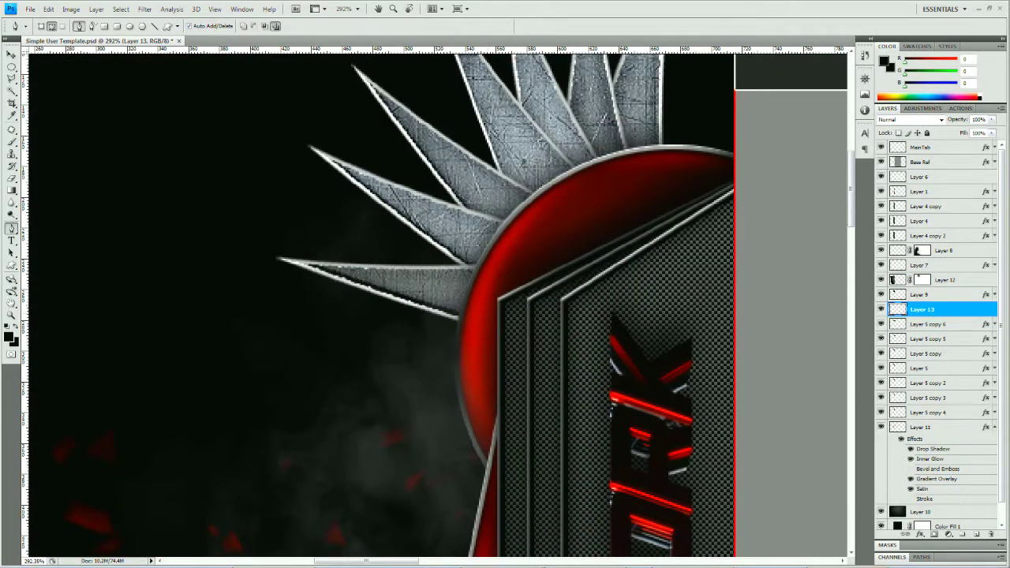
Step: Transform the placed smoke Layer 13 and tint it with a red Color Overlay
{"action": "right_click", "coordinate": [473, 282]}
{"action": "left_click", "coordinate": [529, 387]}
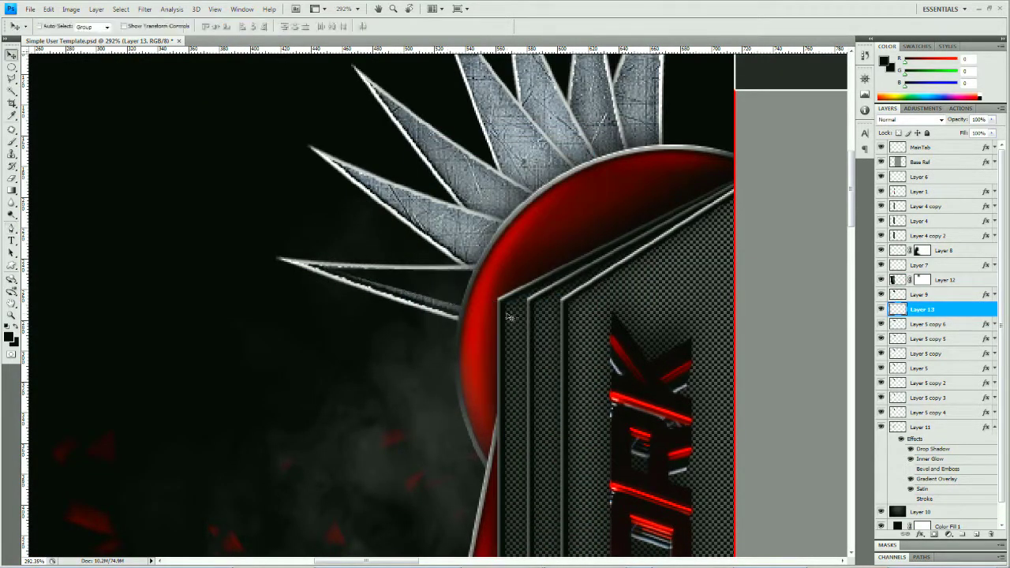
{"action": "key", "text": "Return"}
{"action": "key", "text": "v"}
{"action": "right_click", "coordinate": [952, 314]}
{"action": "left_click", "coordinate": [921, 328]}
{"action": "key", "text": "Return"}
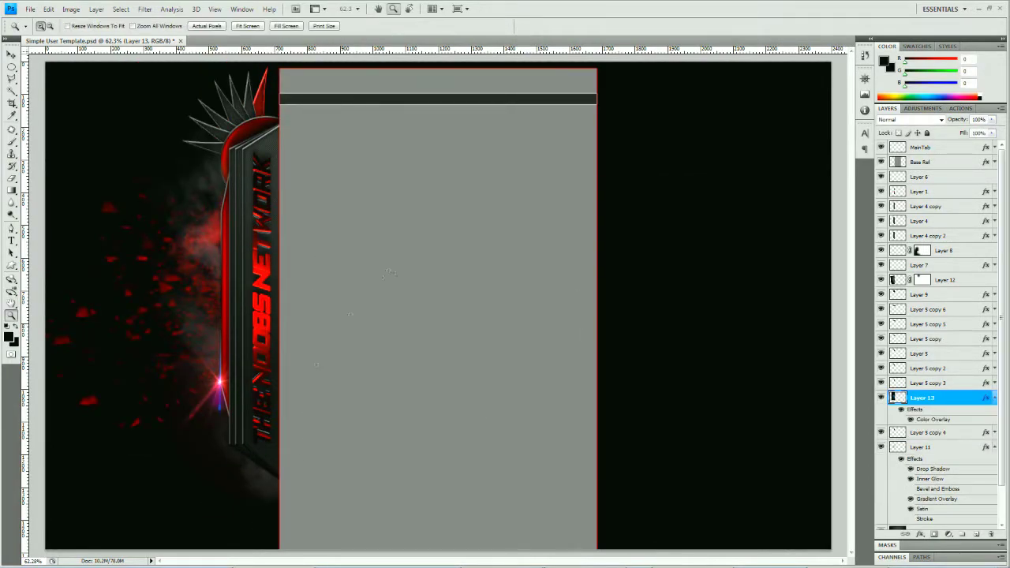
Step: Compare with Layer 13 hidden, then move the blue flare left behind the panel
{"action": "left_click", "coordinate": [882, 396]}
{"action": "key", "text": "v"}
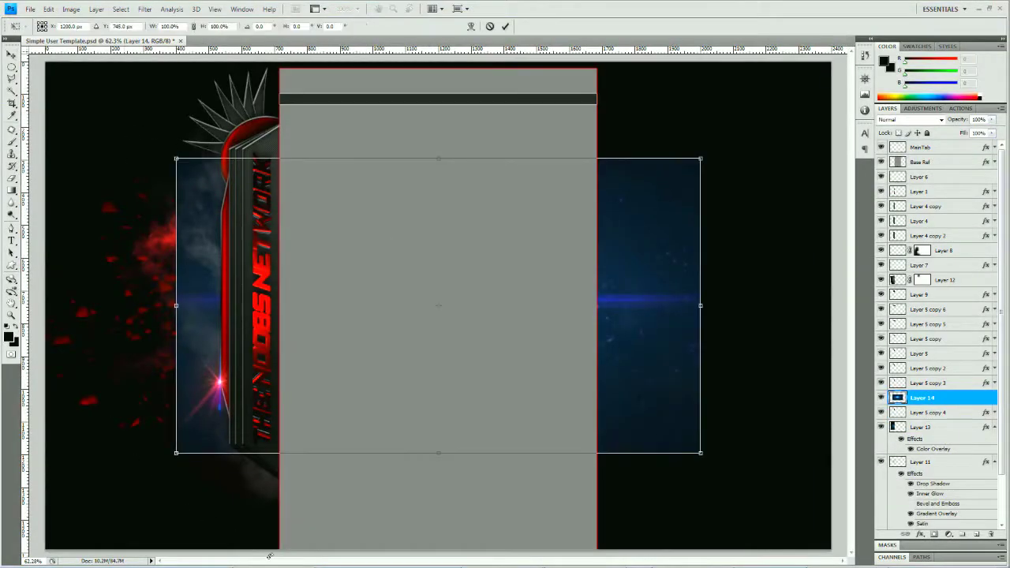
{"action": "mouse_move", "coordinate": [343, 322]}
{"action": "left_mouse_down"}
{"action": "mouse_move", "coordinate": [321, 293]}
{"action": "mouse_move", "coordinate": [274, 293]}
{"action": "left_mouse_up"}
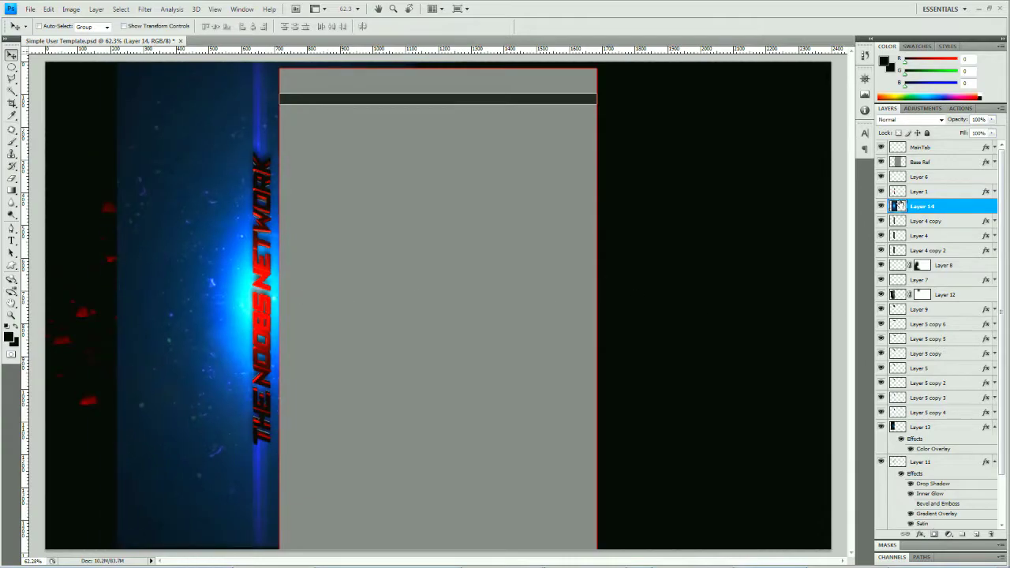
Step: Load the red text outline as a selection, then expand and smooth it
{"action": "left_click", "coordinate": [121, 9]}
{"action": "key", "text": "Return"}
{"action": "left_click", "coordinate": [121, 9]}
{"action": "key", "text": "Return"}
Step: Tint the flare red, move it below Layer 12, mask its lower-left, and place another blue flare
{"action": "left_click", "coordinate": [936, 535]}
{"action": "left_click", "coordinate": [773, 205]}
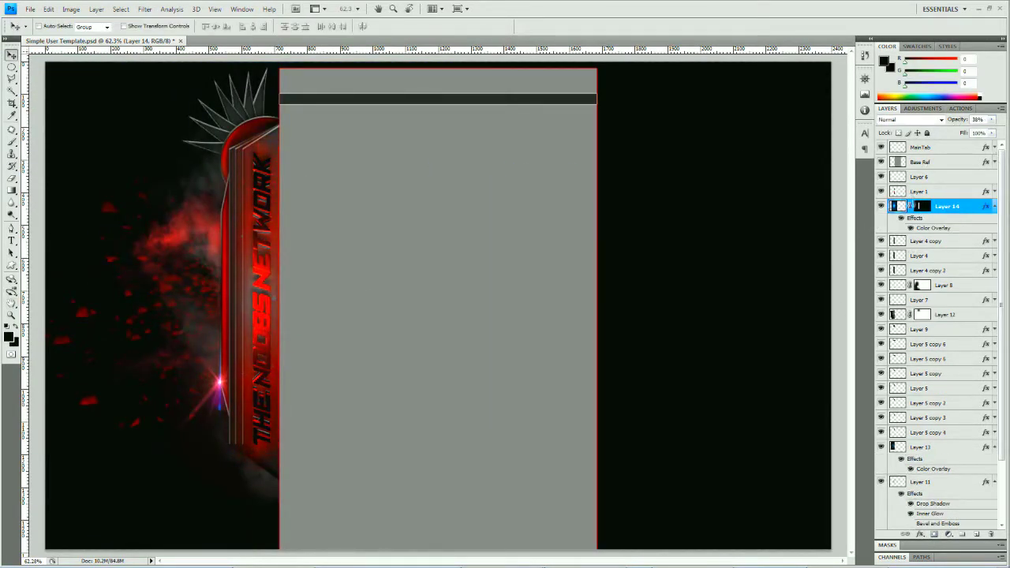
{"action": "left_click_drag", "start_coordinate": [946, 191], "coordinate": [946, 290]}
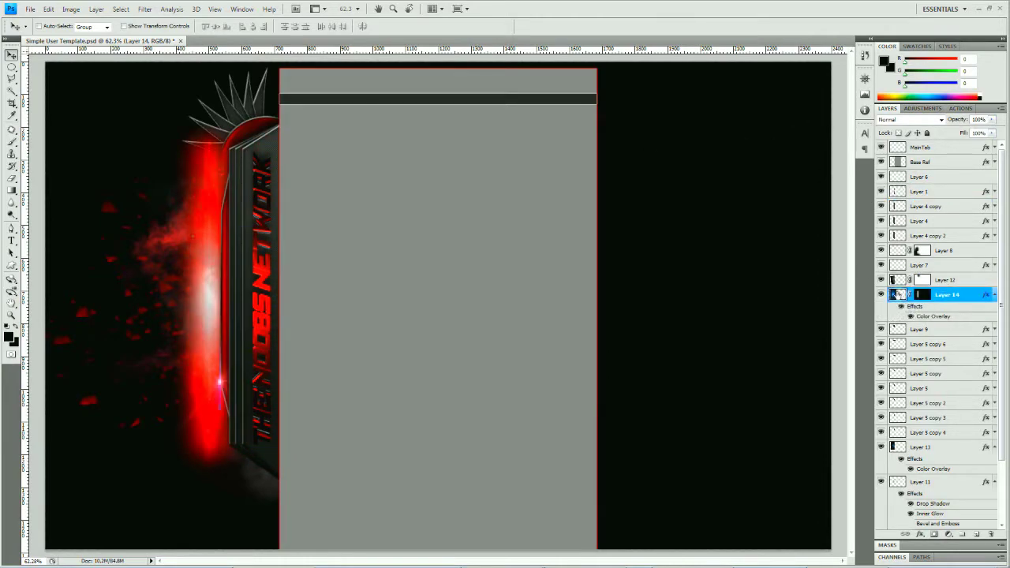
{"action": "left_click", "coordinate": [934, 535]}
{"action": "key", "text": "b"}
{"action": "mouse_move", "coordinate": [118, 512]}
{"action": "left_mouse_down"}
{"action": "mouse_move", "coordinate": [112, 287]}
{"action": "mouse_move", "coordinate": [205, 157]}
{"action": "left_mouse_up"}
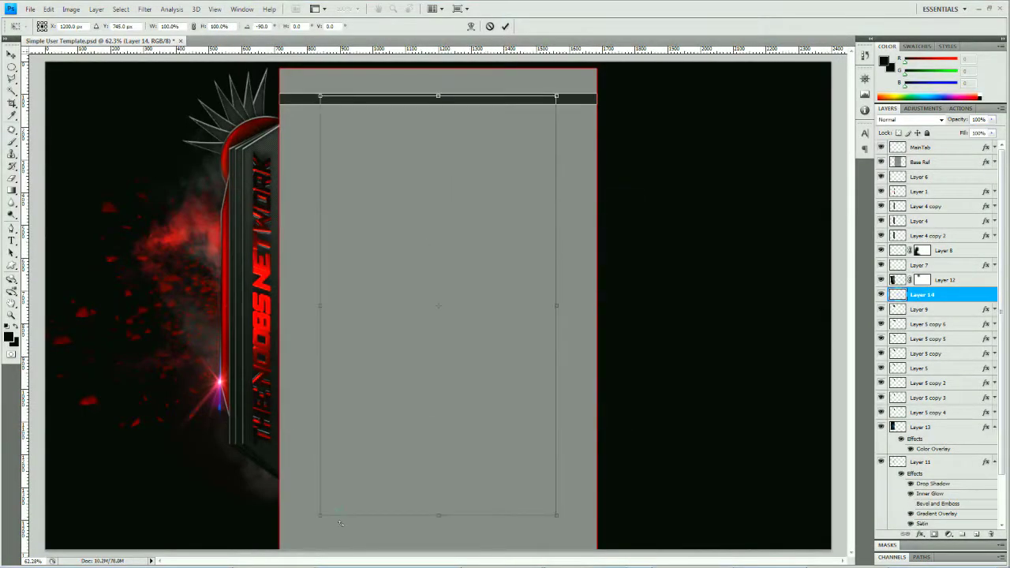
{"action": "left_click_drag", "start_coordinate": [441, 273], "coordinate": [226, 240]}
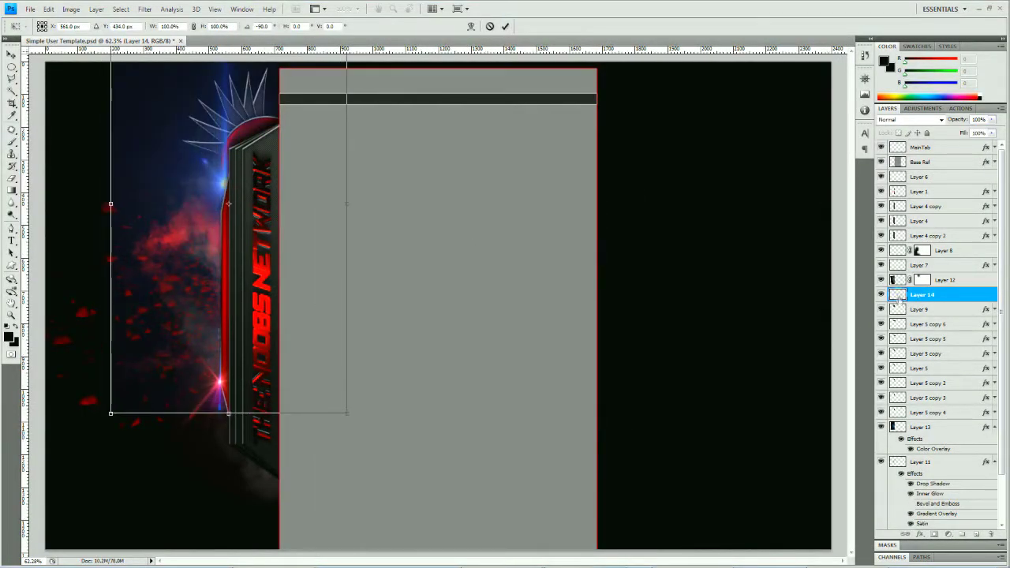
Step: Place the new flare above Layer 4 copy along the emblem, mask parts out, then move it above Layer 1
{"action": "key", "text": "Return"}
{"action": "left_click_drag", "start_coordinate": [898, 295], "coordinate": [907, 199]}
{"action": "key", "text": "v"}
{"action": "left_click_drag", "start_coordinate": [226, 162], "coordinate": [270, 274]}
{"action": "key", "text": "b"}
{"action": "left_click_drag", "start_coordinate": [213, 182], "coordinate": [213, 316]}
{"action": "left_click_drag", "start_coordinate": [898, 206], "coordinate": [892, 190]}
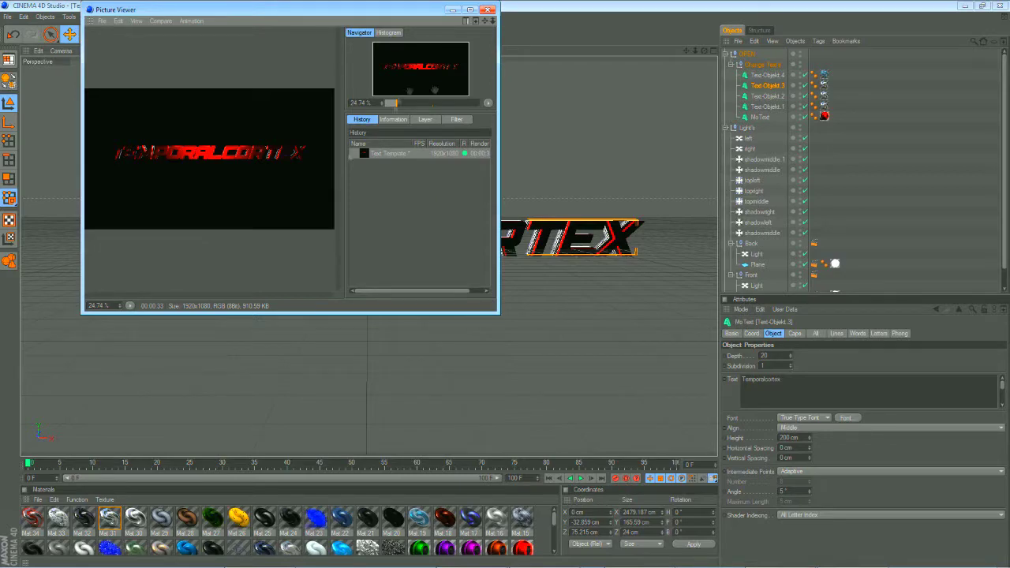
Step: Save the Text Template render from Cinema 4D's Picture Viewer
{"action": "right_click", "coordinate": [387, 153]}
{"action": "left_click", "coordinate": [395, 236]}
{"action": "left_click", "coordinate": [399, 349]}
{"action": "left_click", "coordinate": [397, 311]}
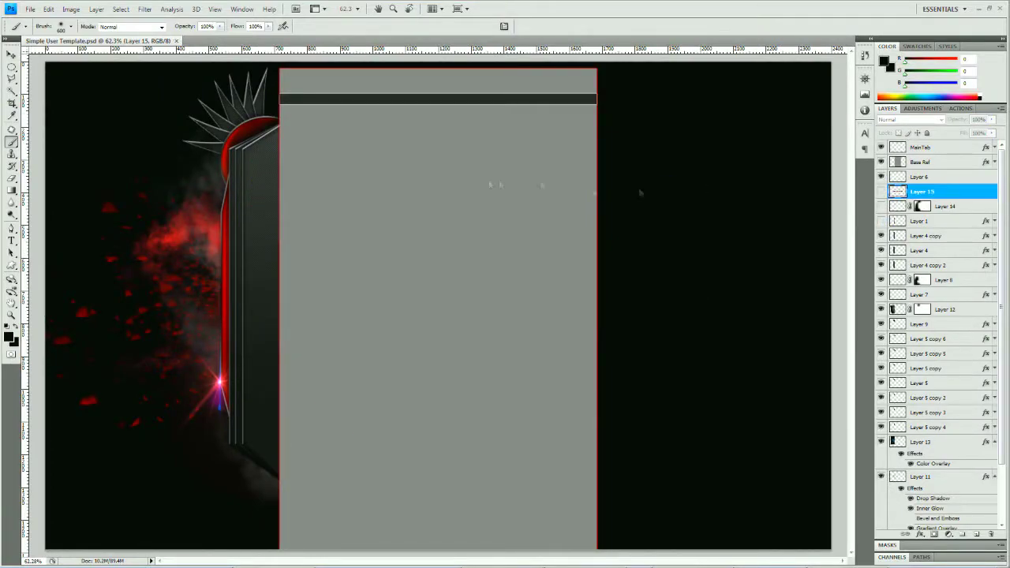
Step: Save the template as Simple User Template.jpg and mirror its left half onto the right
{"action": "left_click", "coordinate": [627, 261]}
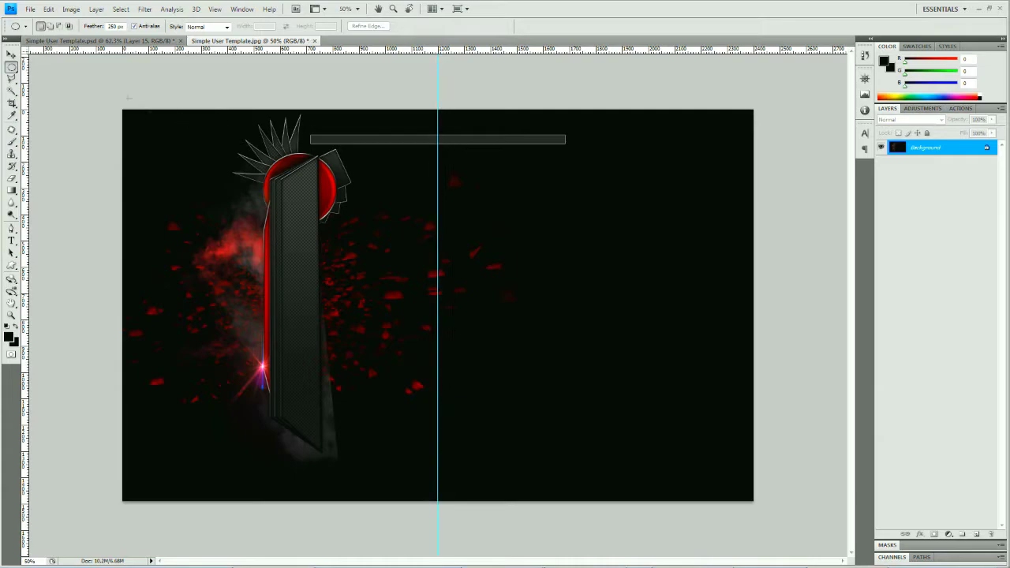
{"action": "left_click_drag", "start_coordinate": [11, 67], "coordinate": [55, 67]}
{"action": "key", "text": "ctrl+j"}
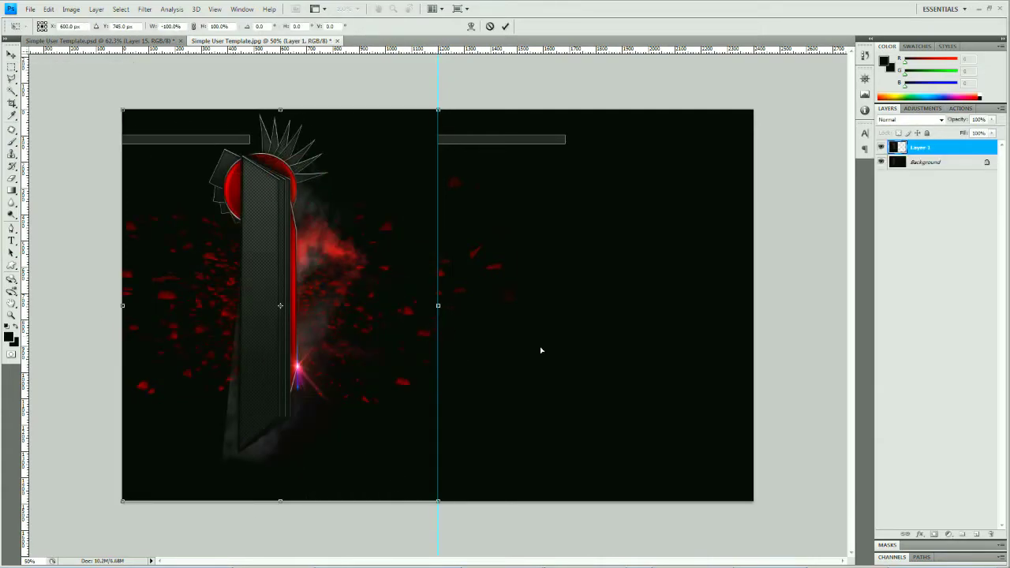
{"action": "left_click_drag", "start_coordinate": [542, 349], "coordinate": [605, 300]}
{"action": "left_click_drag", "start_coordinate": [136, 39], "coordinate": [316, 173]}
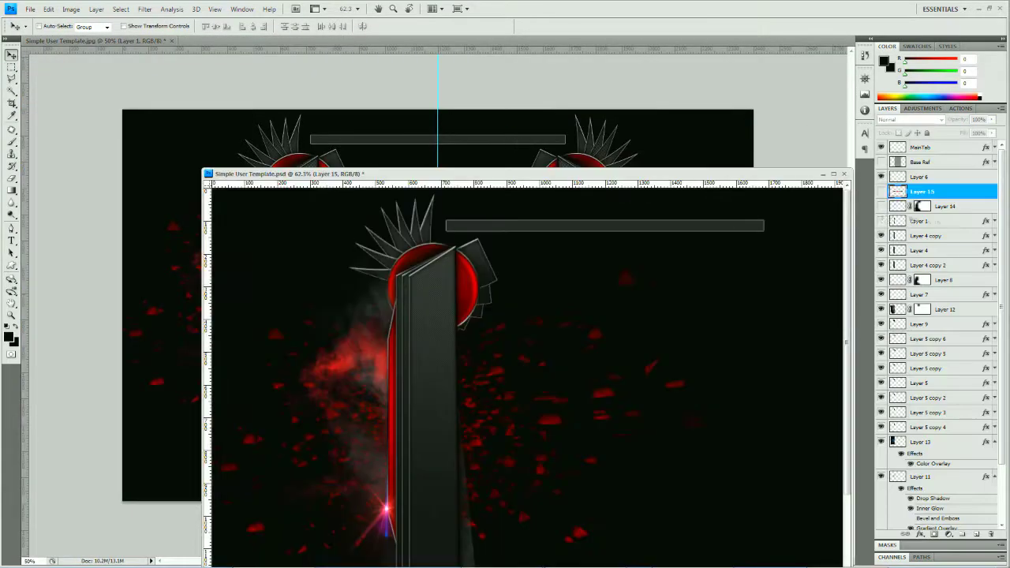
{"action": "left_click", "coordinate": [822, 173]}
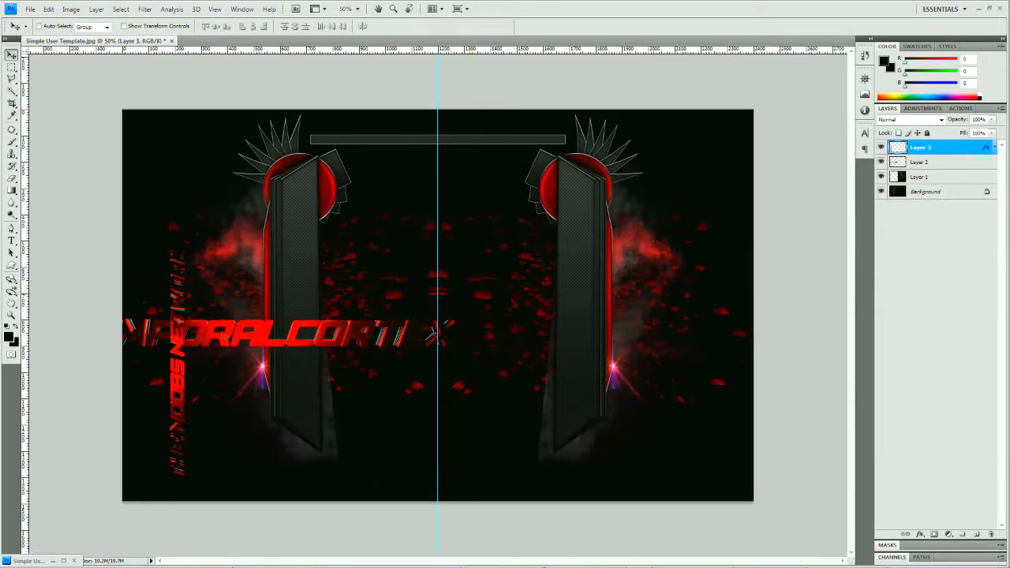
Step: Rotate the red name text -90° and position it vertically beside the left pillar
{"action": "key", "text": "ctrl+t"}
{"action": "mouse_move", "coordinate": [474, 355]}
{"action": "left_mouse_down"}
{"action": "mouse_move", "coordinate": [284, 118]}
{"action": "mouse_move", "coordinate": [255, 285]}
{"action": "left_mouse_up"}
{"action": "left_click_drag", "start_coordinate": [257, 355], "coordinate": [201, 303]}
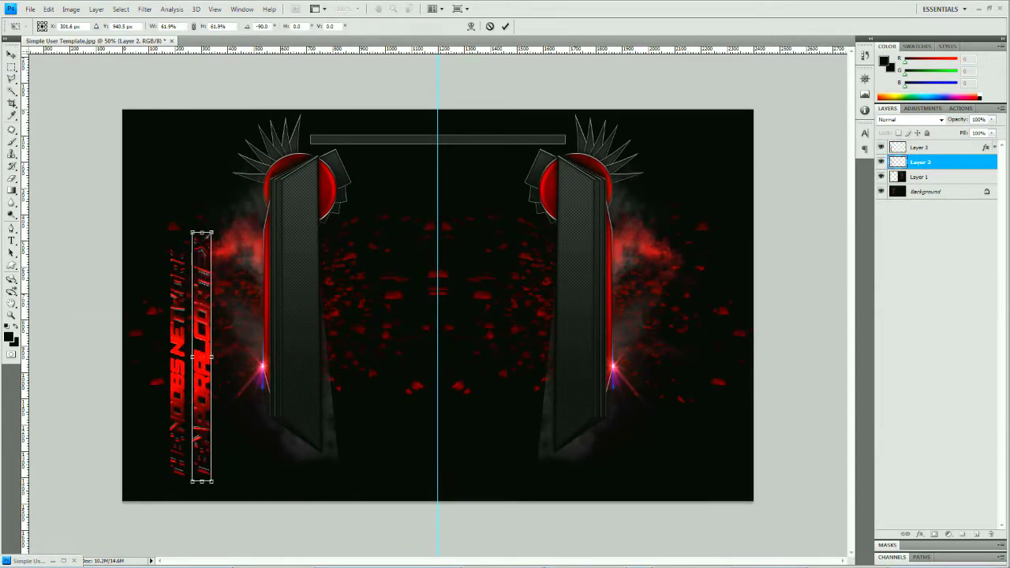
{"action": "key", "text": "Return"}
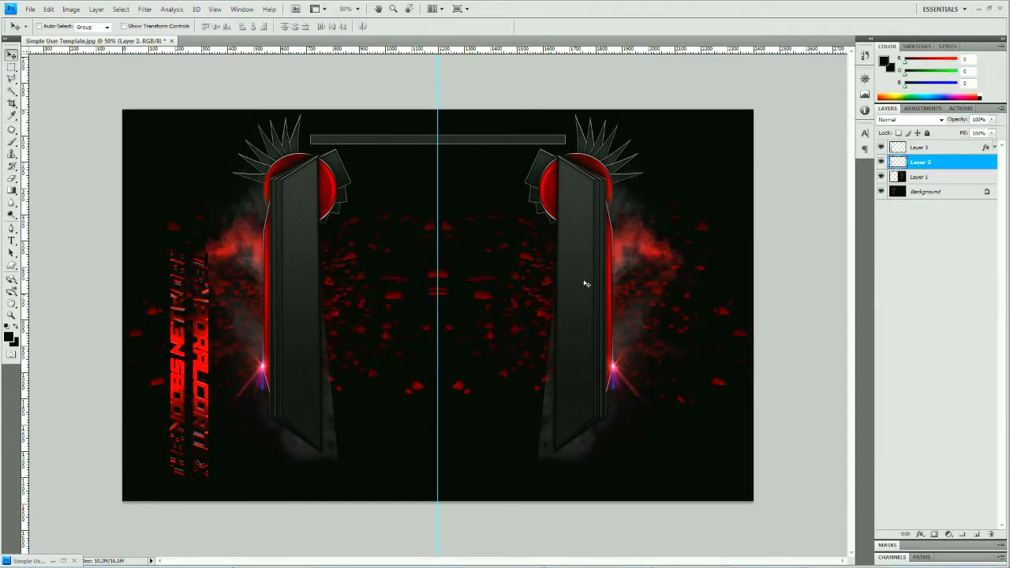